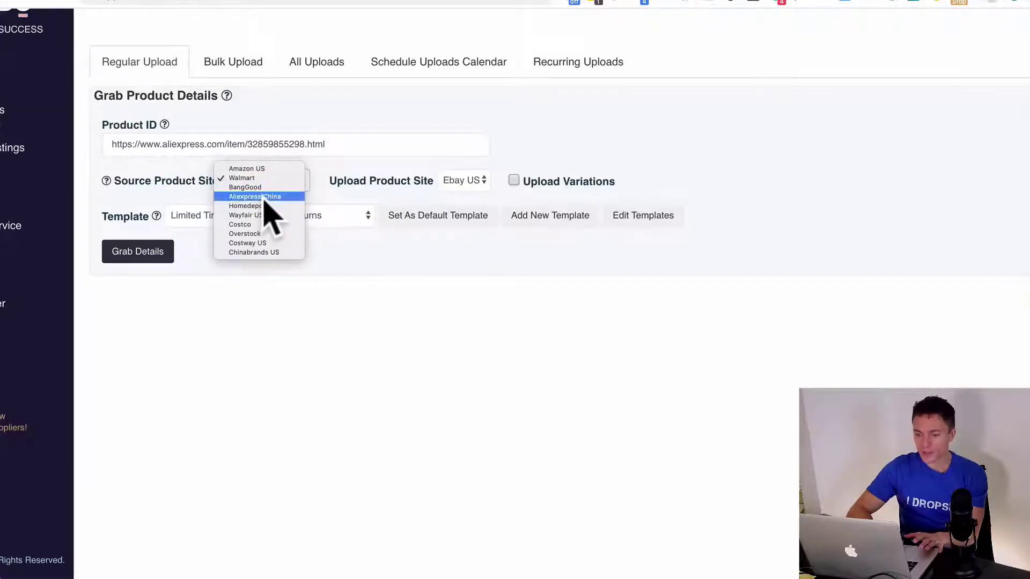
- Set the source product site to Aliexpress China, choose a listing template, and grab the product's details
click(267, 197)
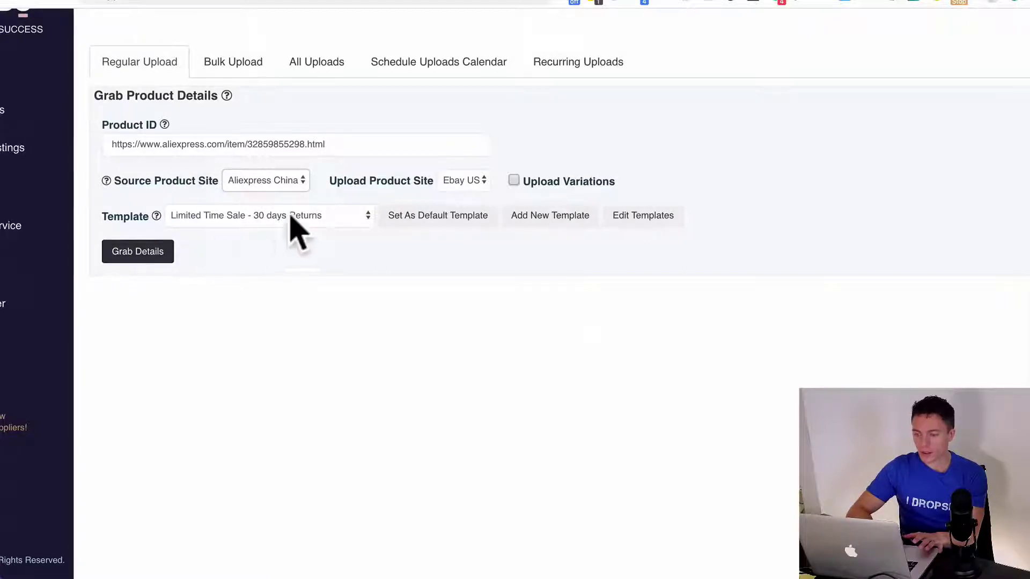
click(217, 217)
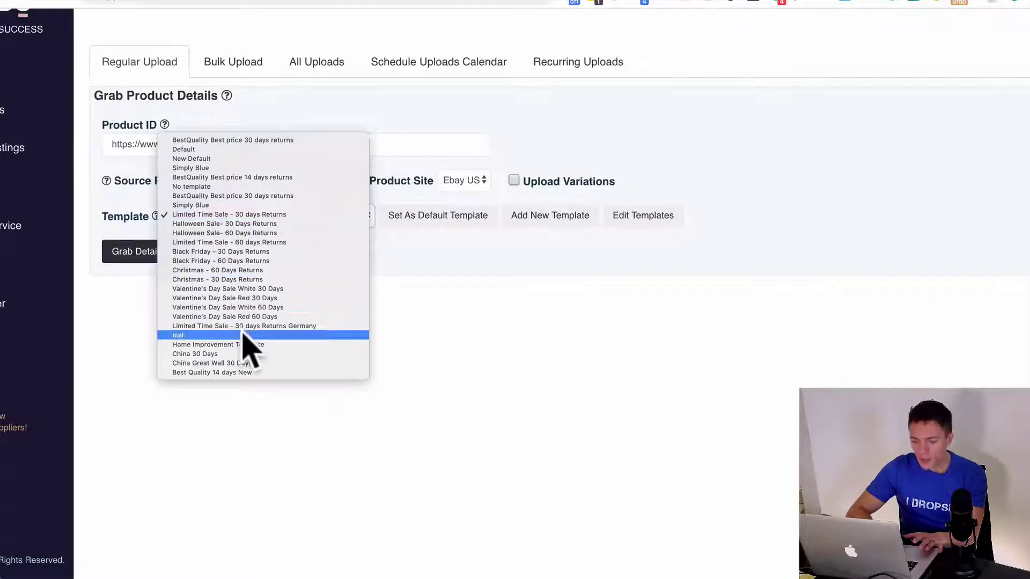
click(247, 168)
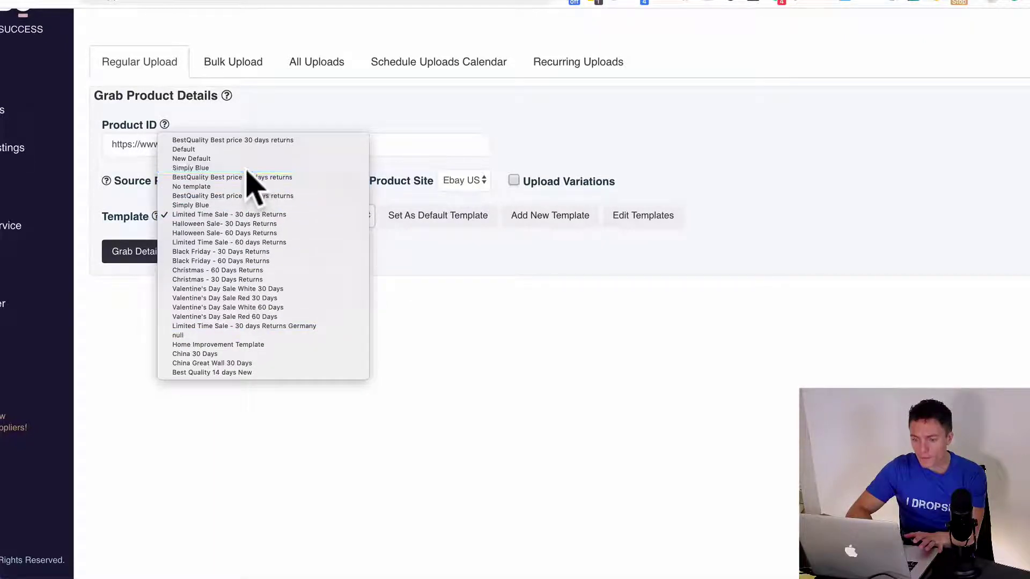
click(142, 257)
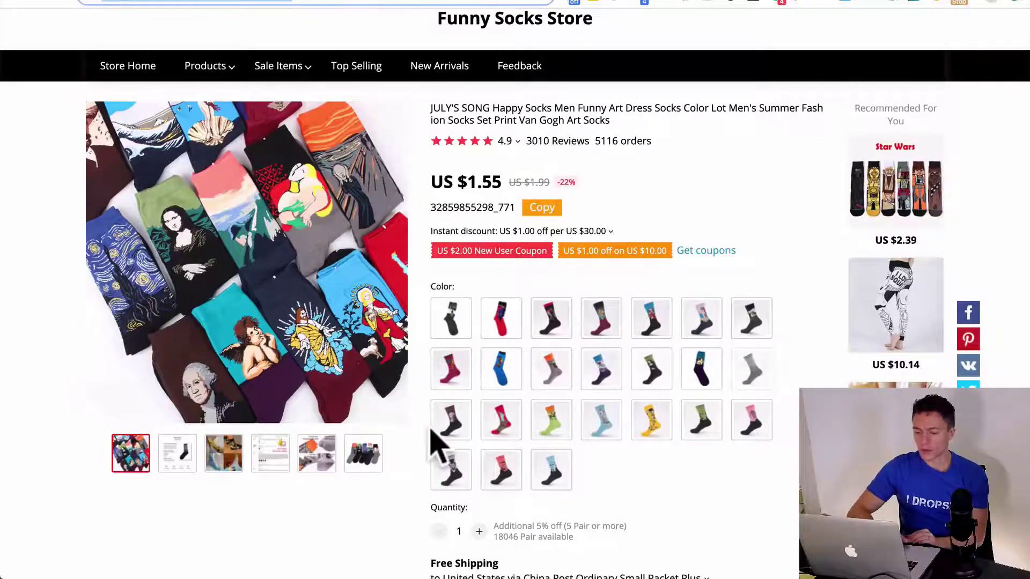
- Compare the socks' AliExpress product page with the product details grabbed for upload
scroll(437, 442, down, 7)
scroll(434, 445, up, 10)
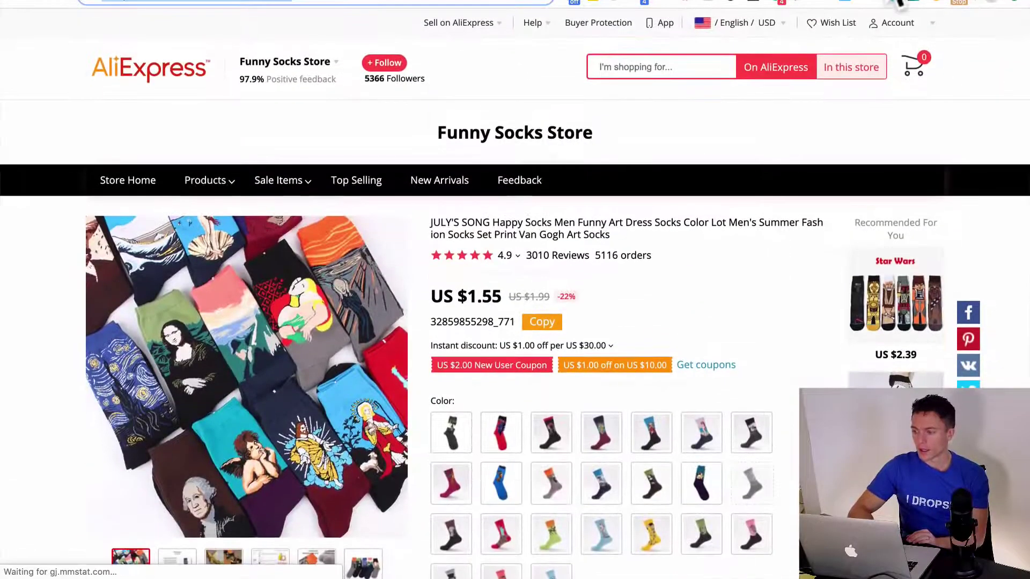
click(897, 3)
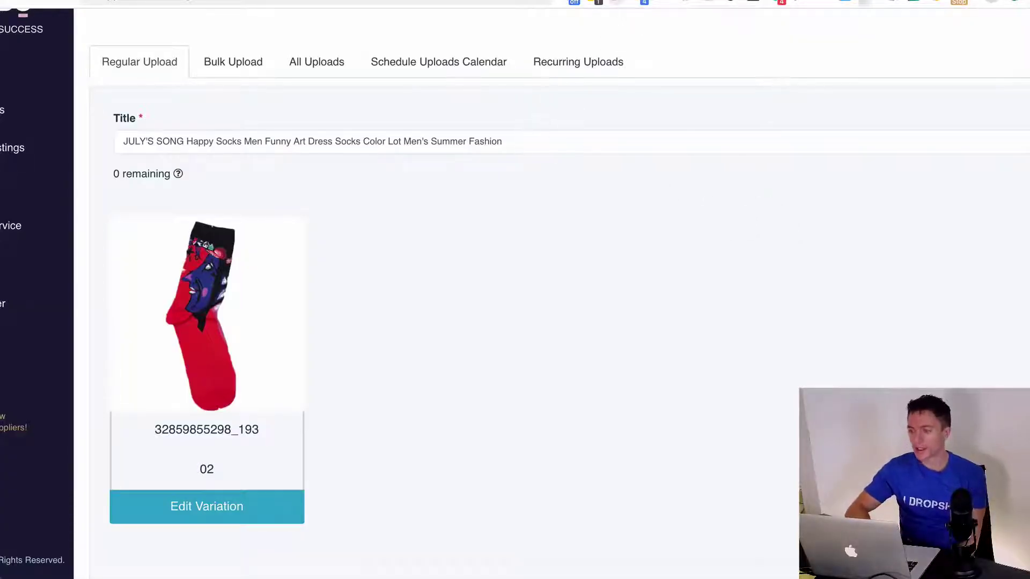
key(ctrl+w)
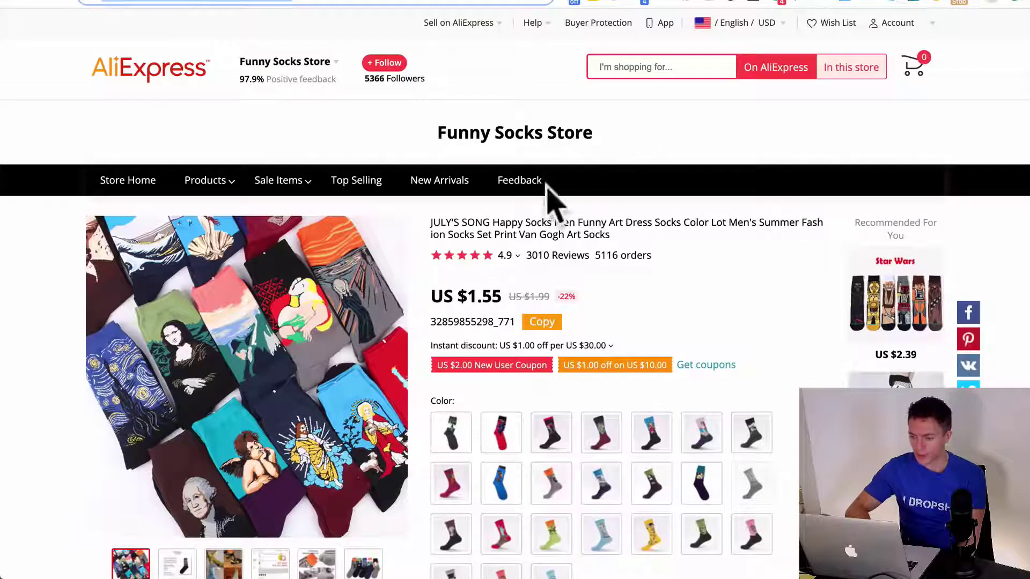
click(837, 2)
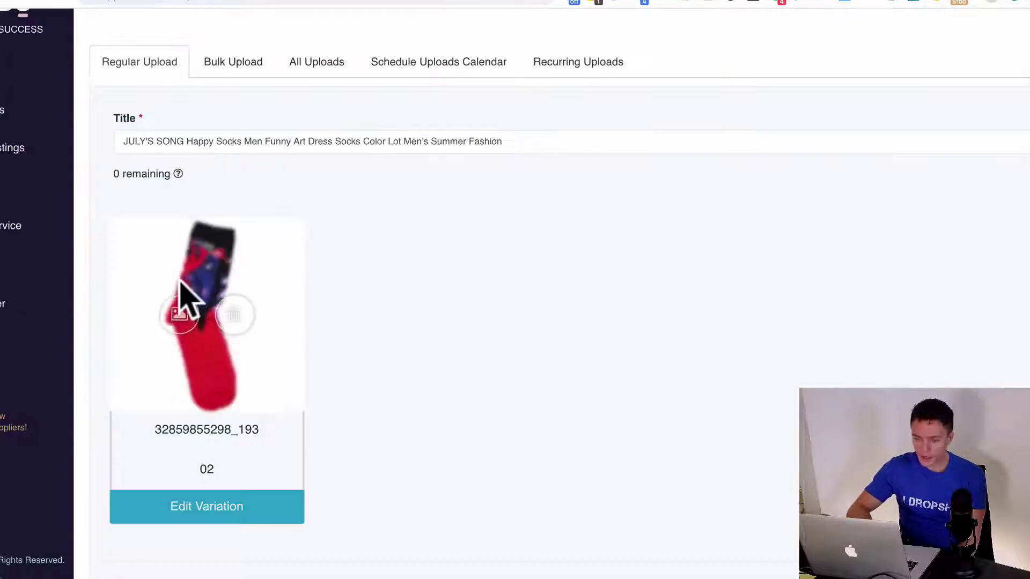
- Review the grabbed title and photo, and open variation 02 for editing
triple_click(182, 140)
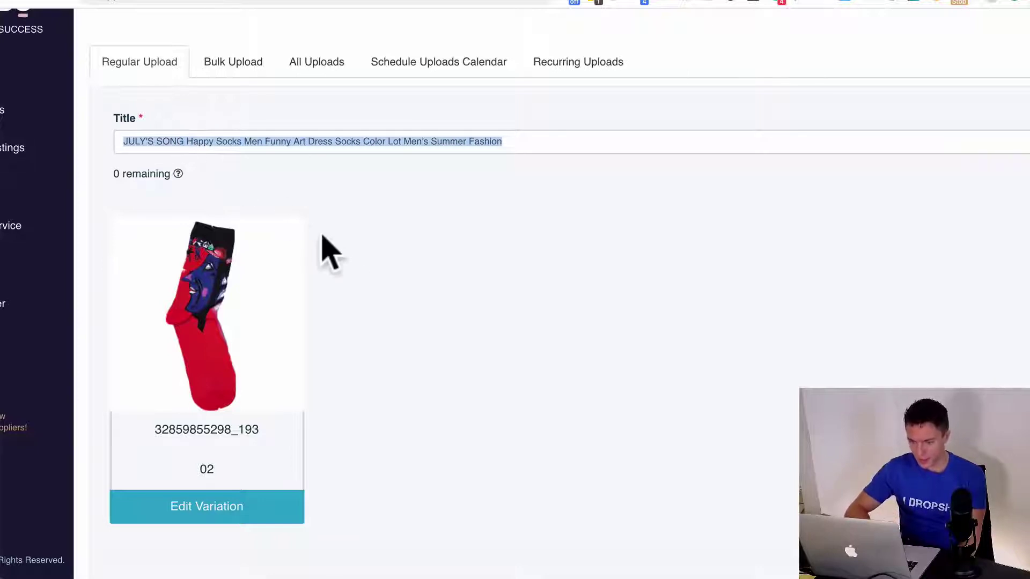
scroll(330, 252, down, 3)
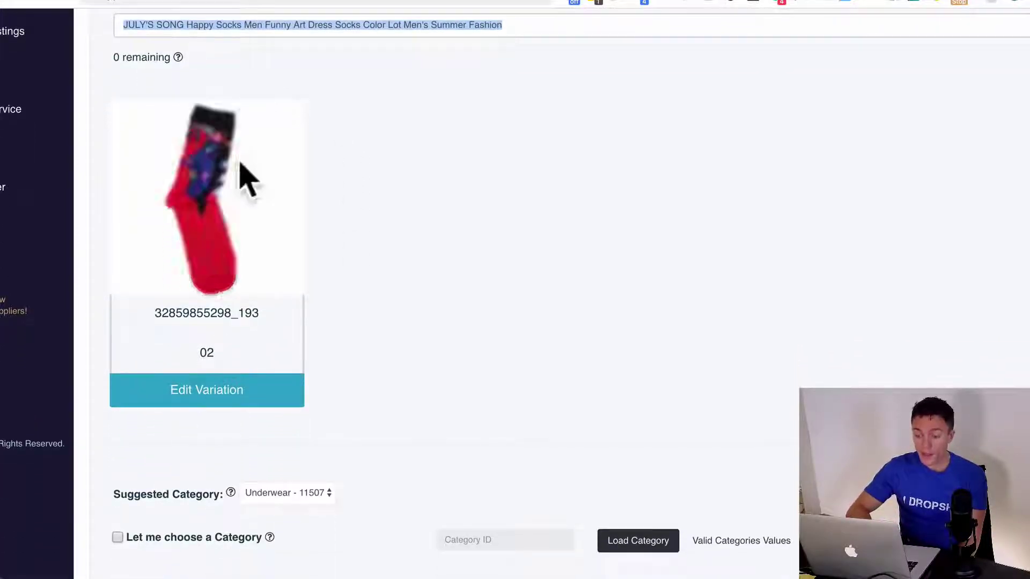
mouse_move(201, 236)
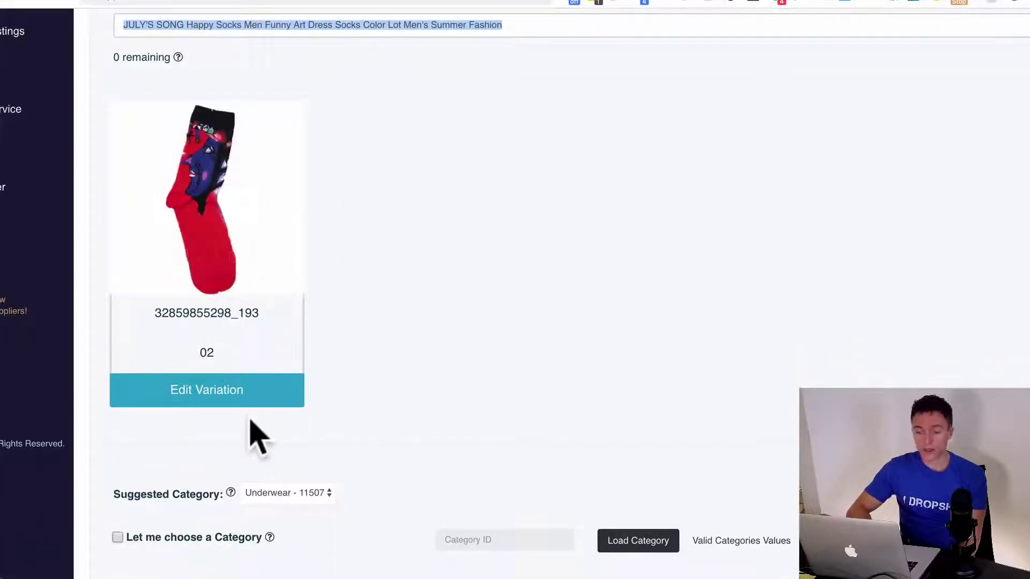
click(214, 388)
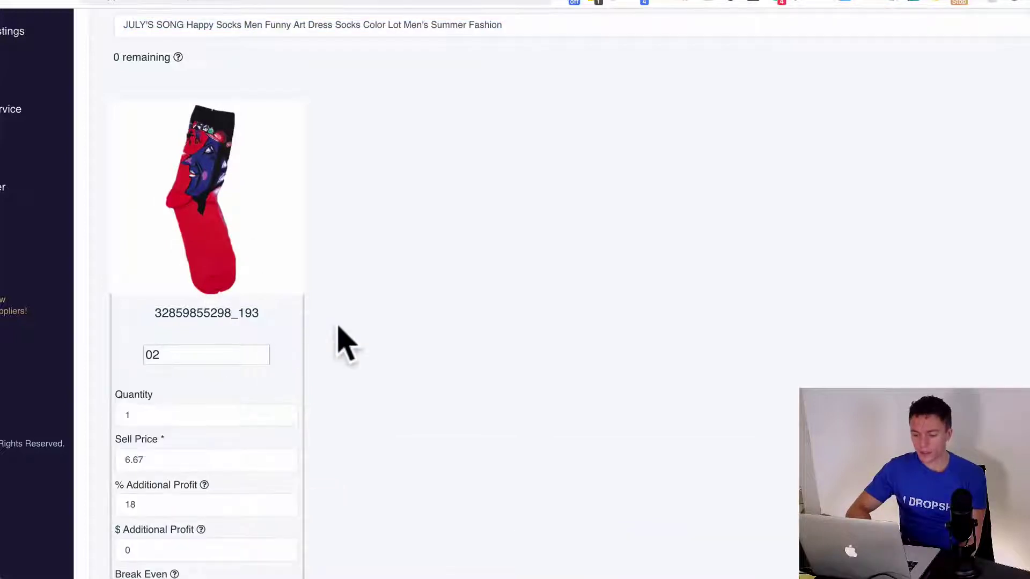
scroll(339, 336, down, 7)
scroll(347, 343, up, 5)
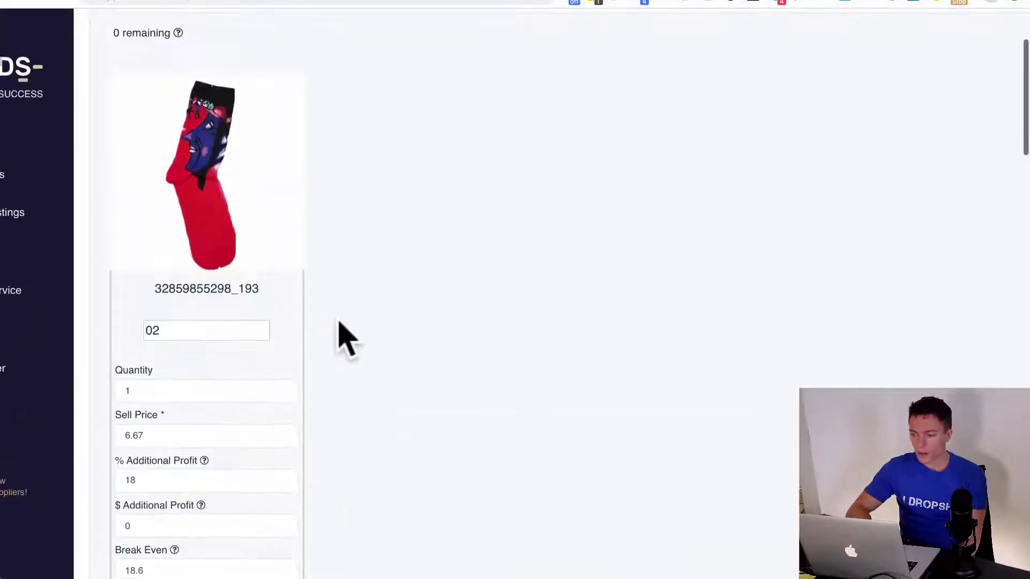
- Select color 02 on the AliExpress product page to check its item code against the grabbed variation
click(783, 3)
scroll(758, 120, down, 1)
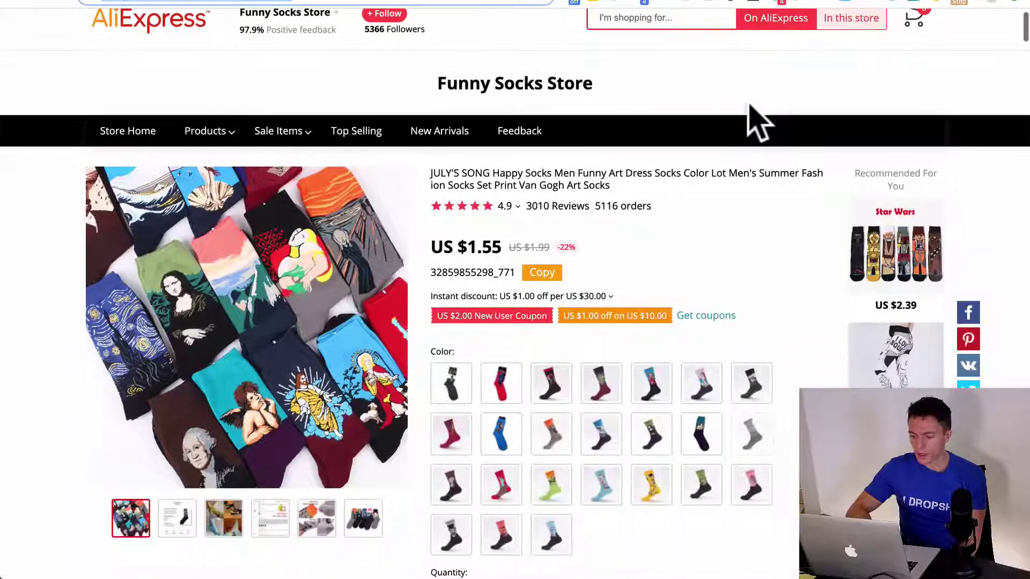
click(502, 384)
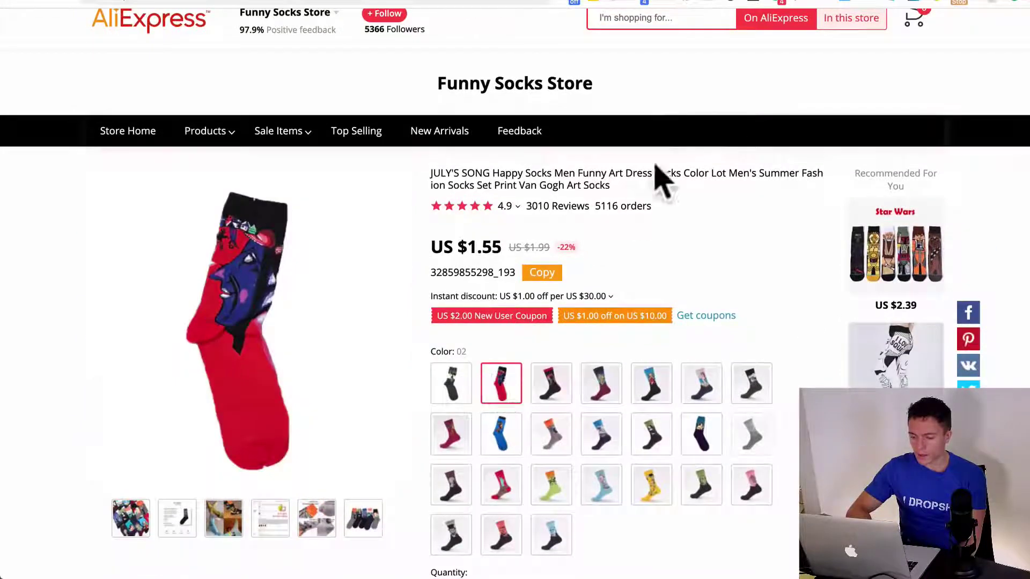
click(862, 4)
- Examine the quantity, sell price, profit and source price fields of variation 02
scroll(397, 330, up, 3)
scroll(397, 332, down, 6)
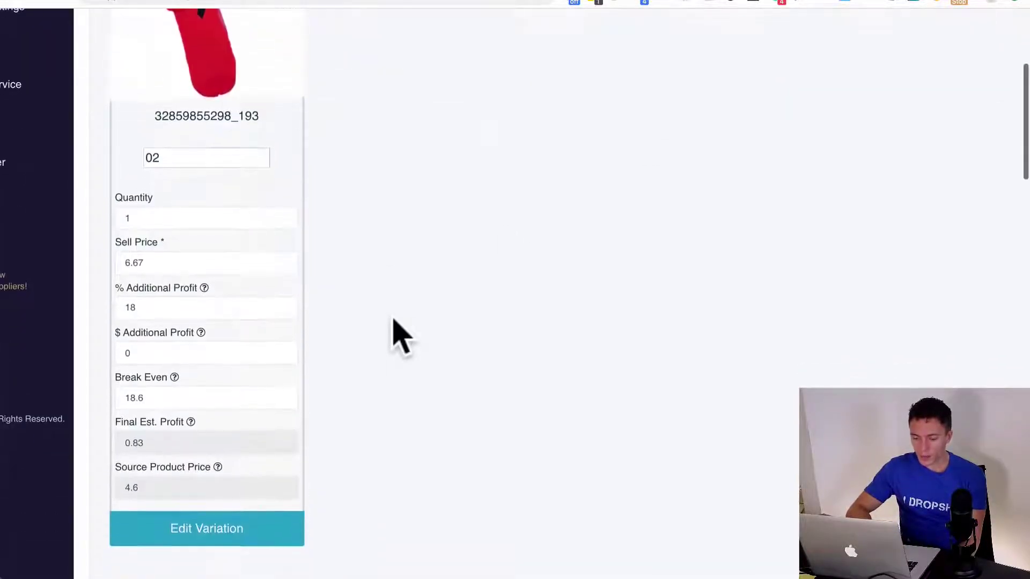
scroll(397, 330, up, 3)
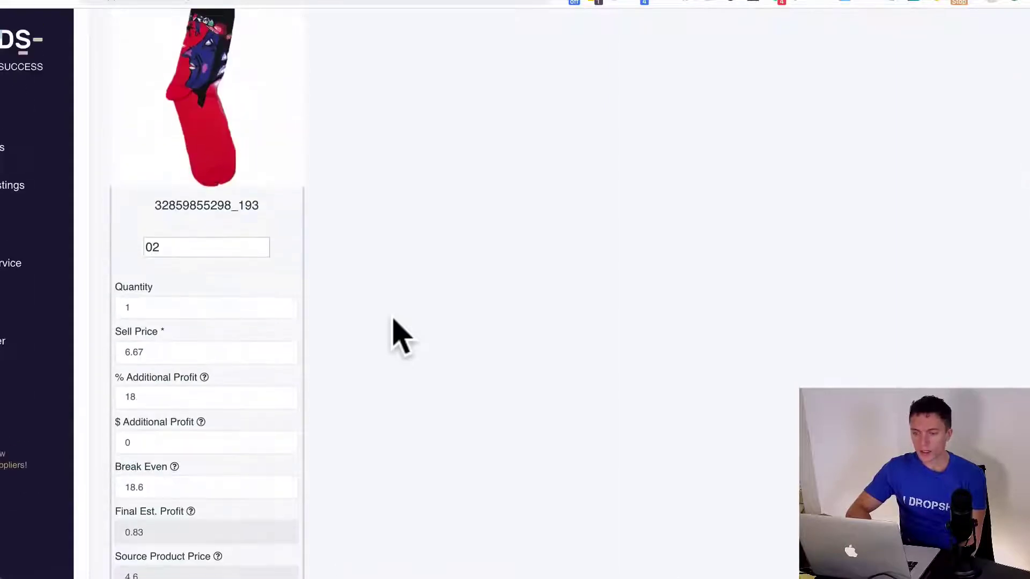
scroll(375, 253, down, 3)
scroll(375, 253, up, 6)
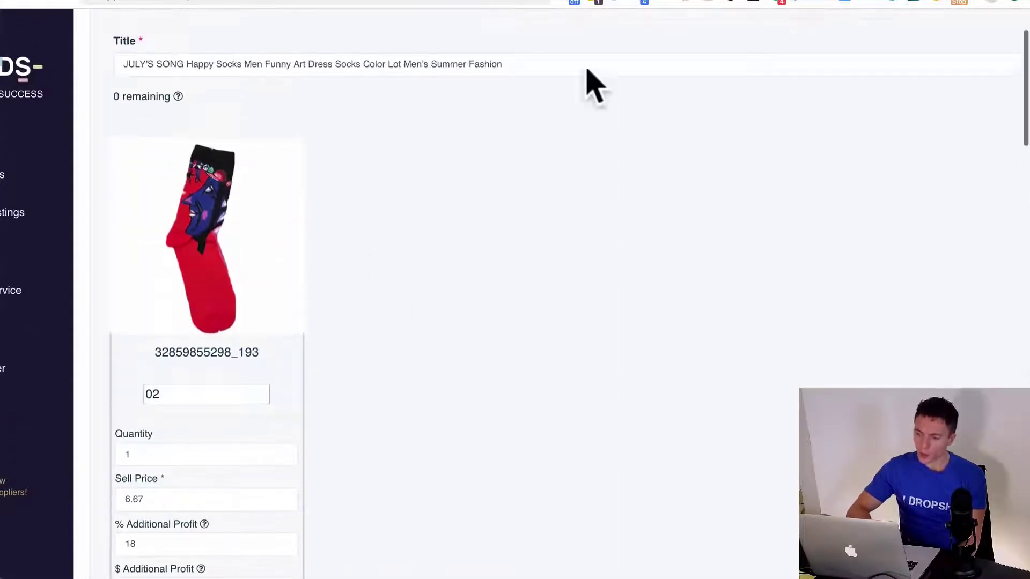
- View colors 03 and 04 on the AliExpress page and compare their item codes with the uploaded variation
click(782, 3)
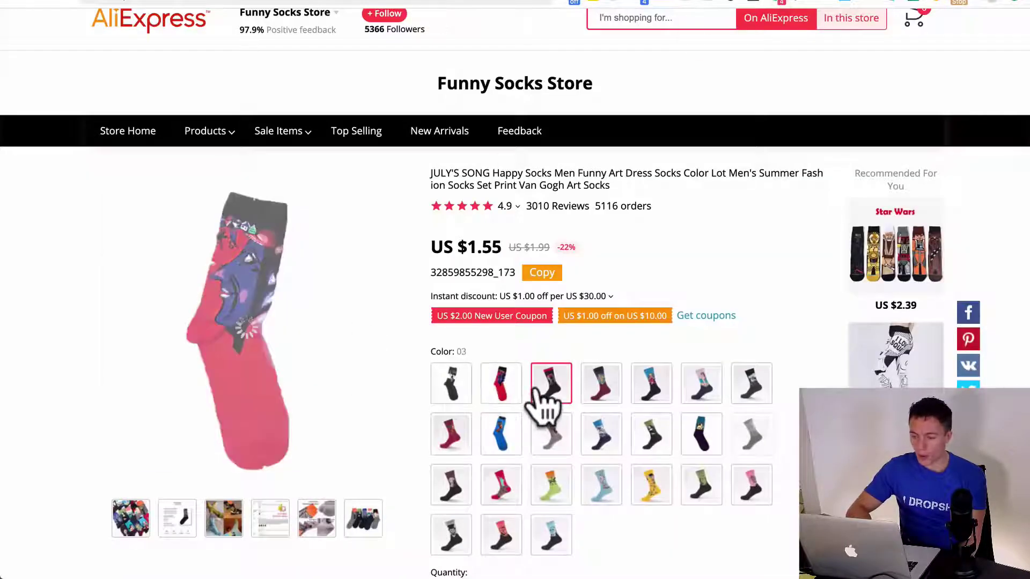
click(600, 389)
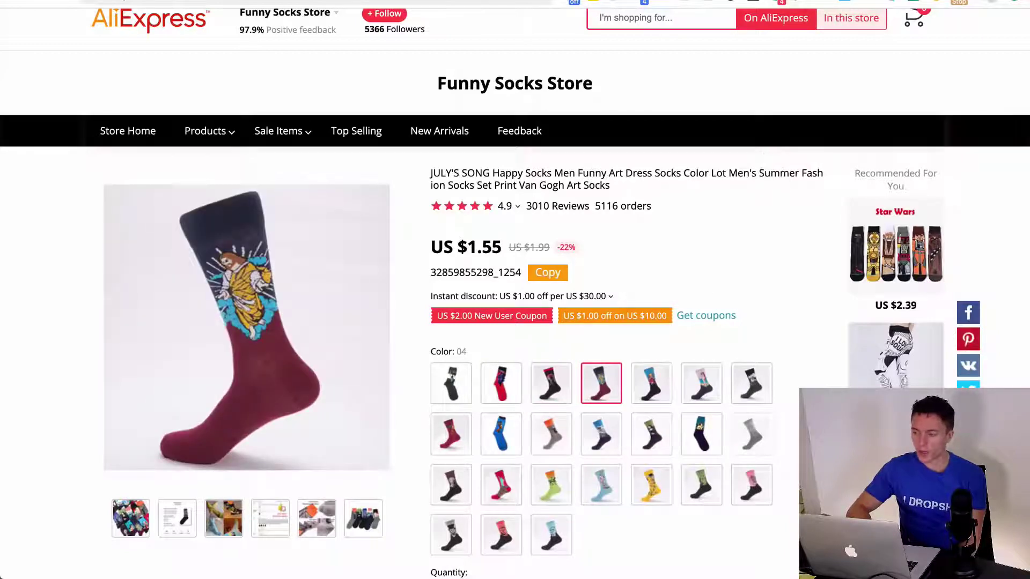
click(913, 5)
scroll(324, 385, down, 2)
scroll(322, 370, up, 5)
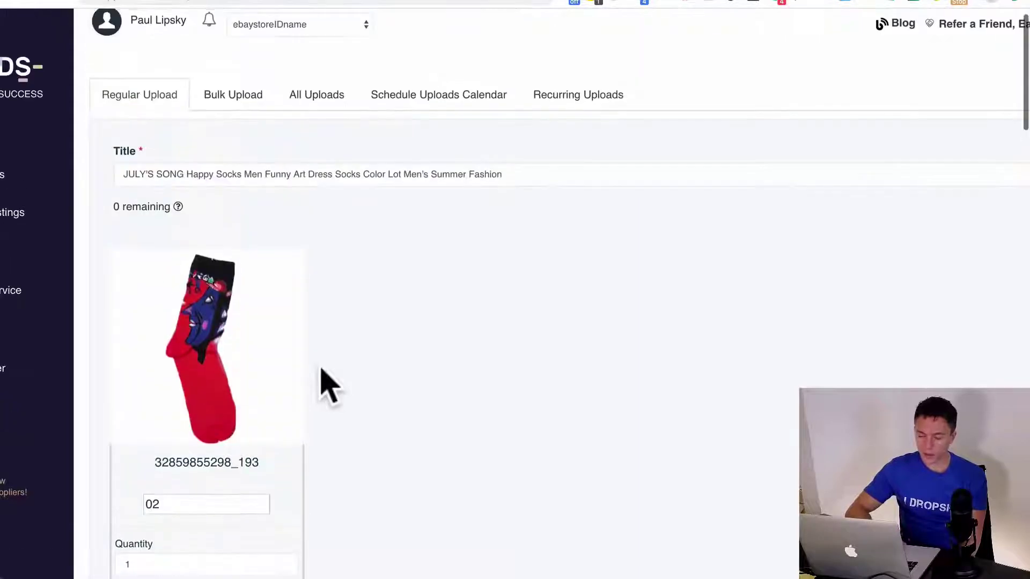
- Check the July's Song socks' current price in the competitor research table and set variation 02's sell price to 8.5
scroll(321, 370, down, 5)
scroll(368, 430, down, 5)
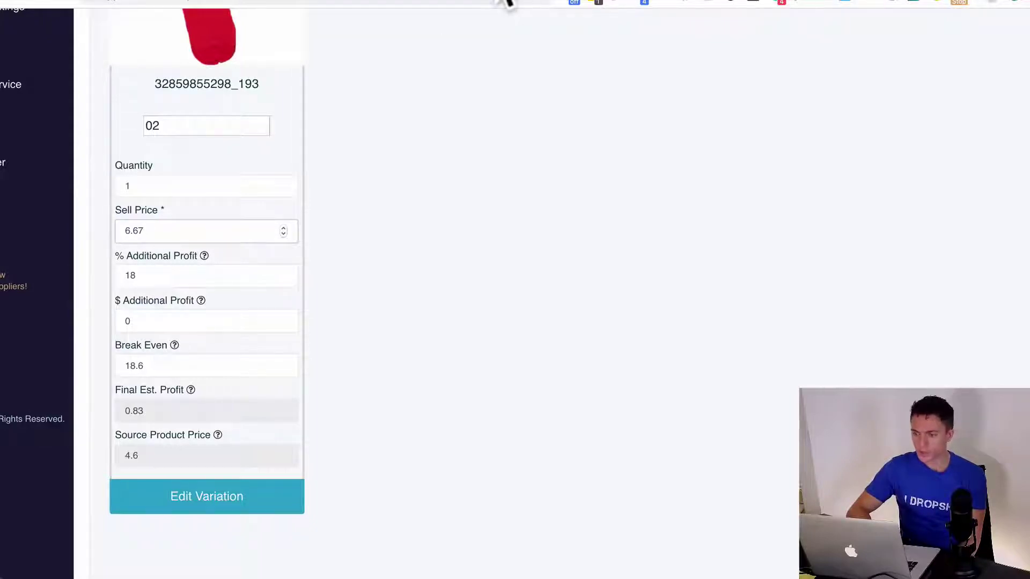
key(ctrl+Tab)
scroll(580, 145, down, 5)
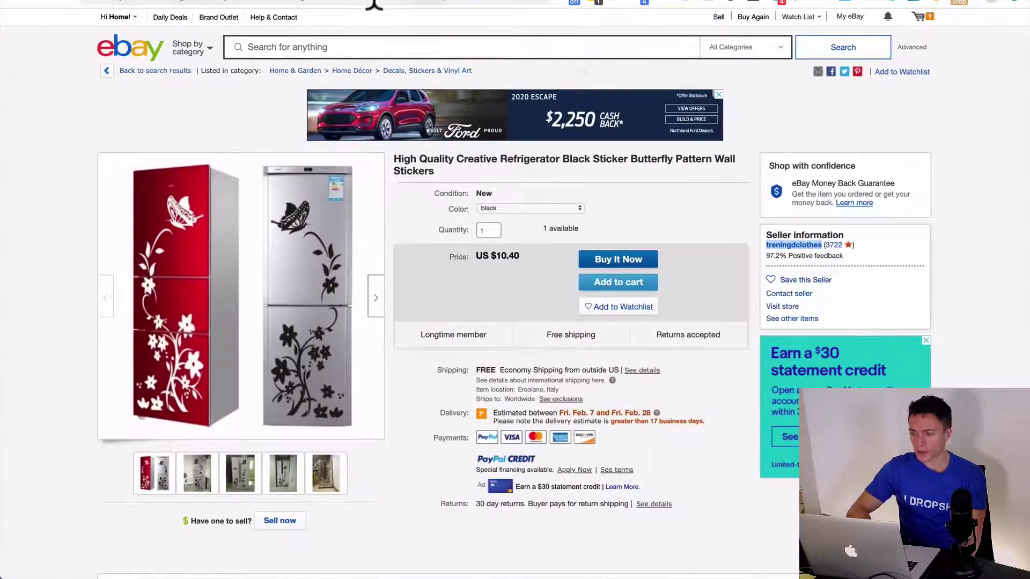
click(419, 3)
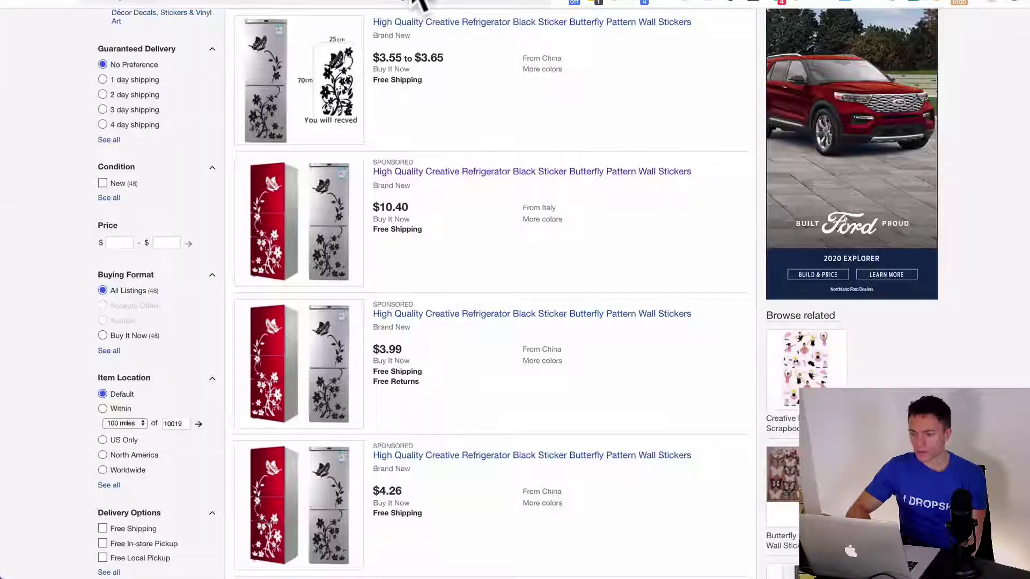
click(510, 2)
click(652, 3)
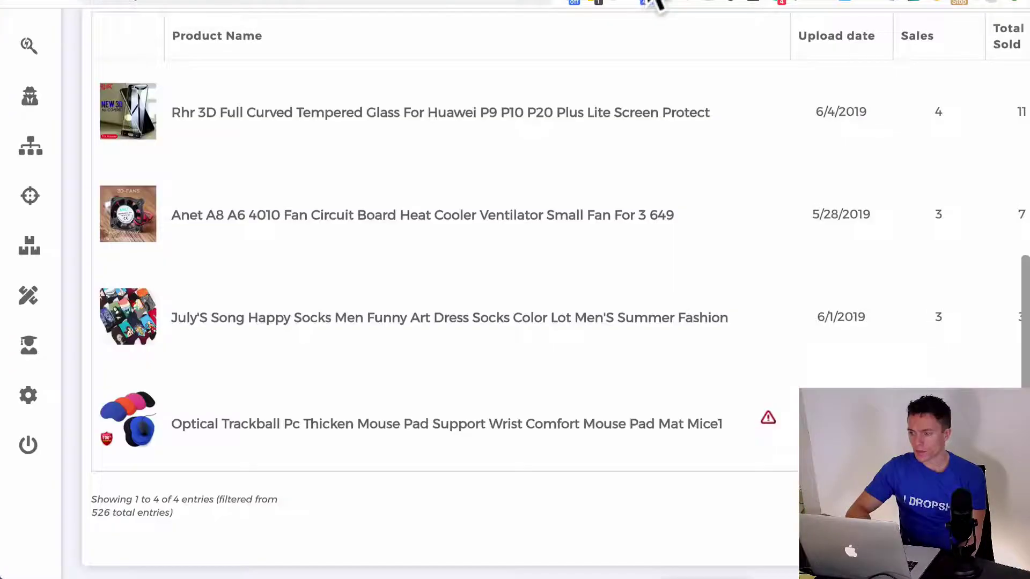
scroll(696, 338, right, 4)
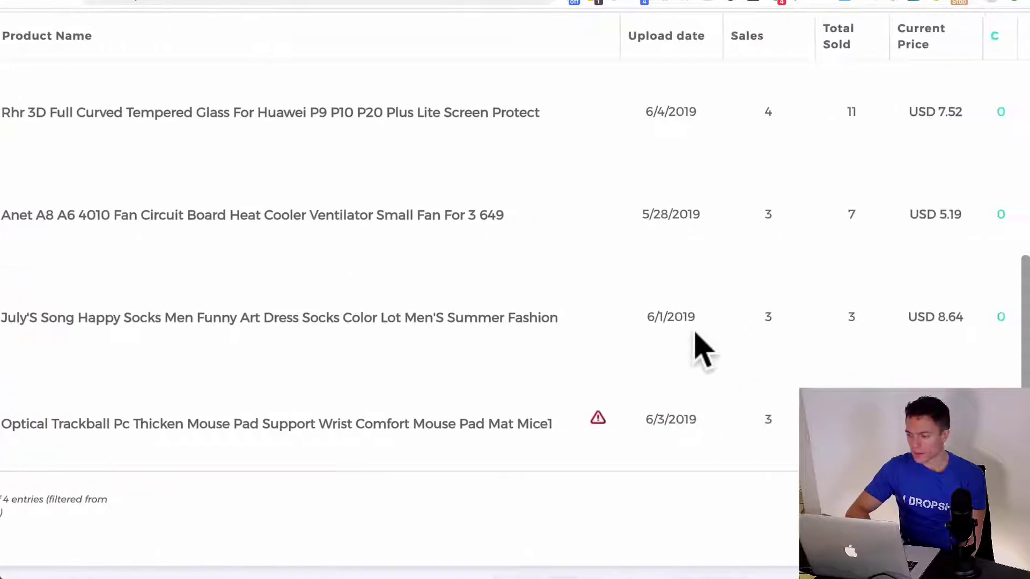
scroll(696, 338, left, 3)
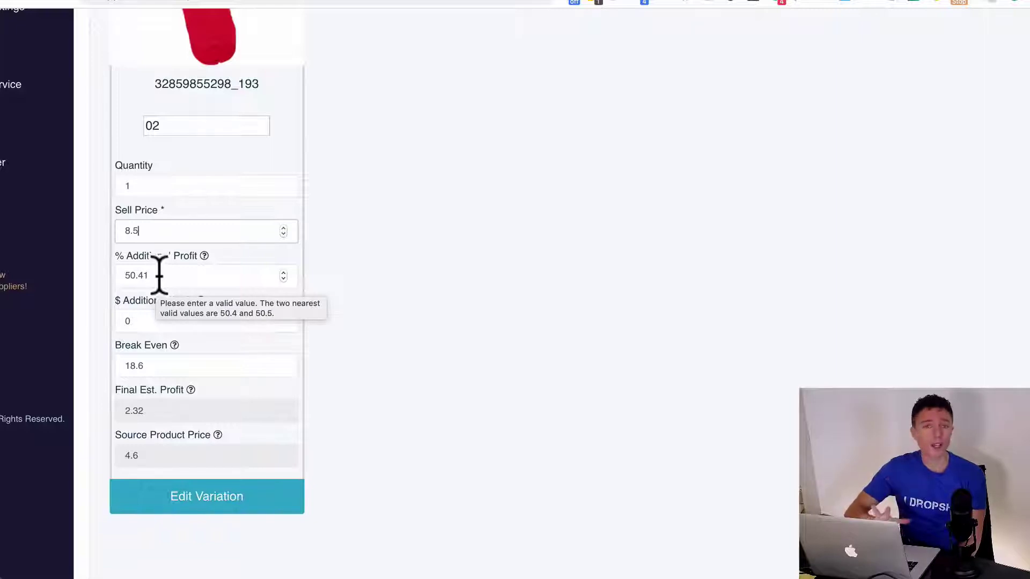
scroll(317, 290, up, 2)
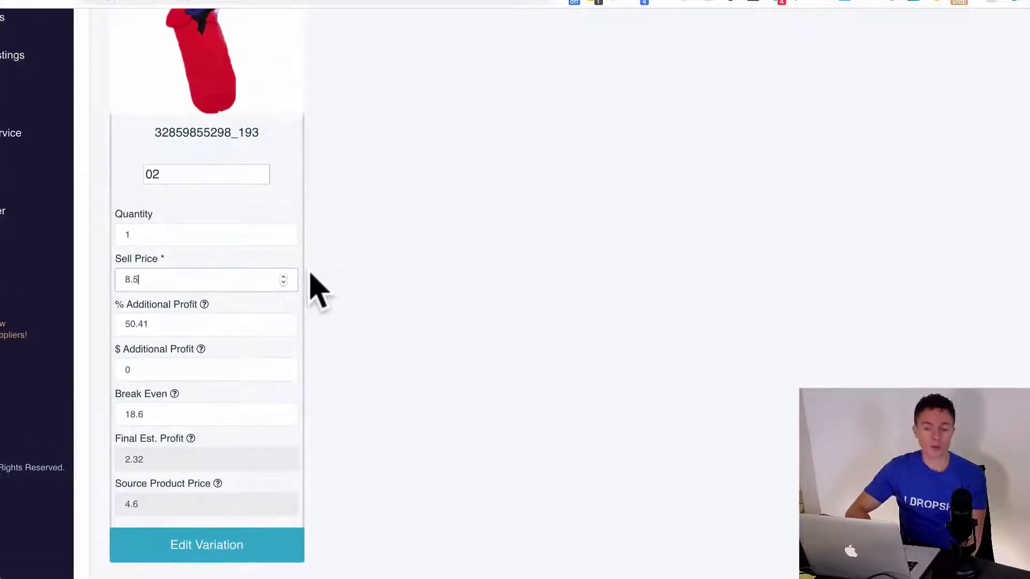
scroll(316, 290, up, 1)
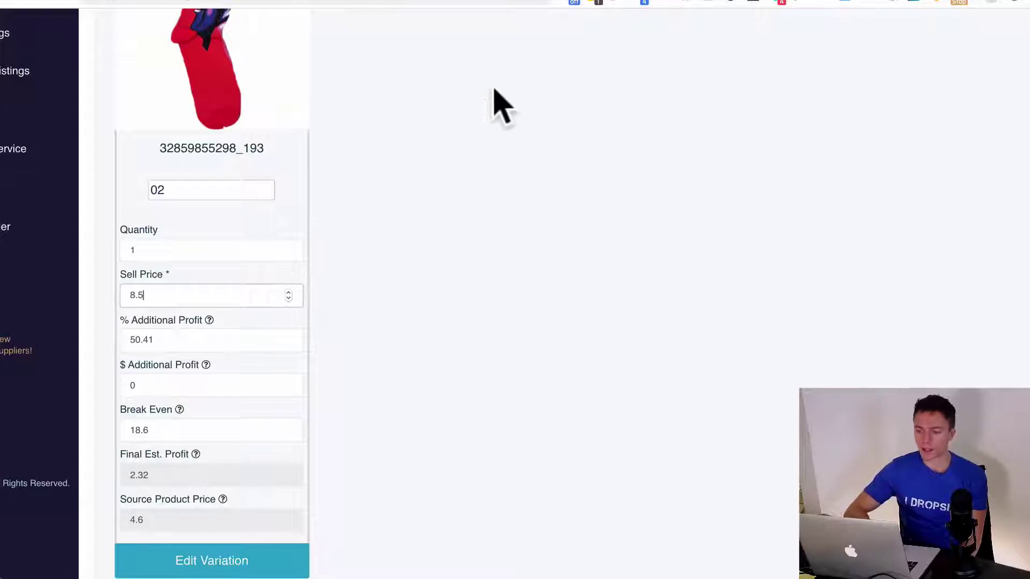
scroll(445, 182, up, 3)
- Review the listing's item specifics and the available Style options, and set Size to M
scroll(450, 182, down, 7)
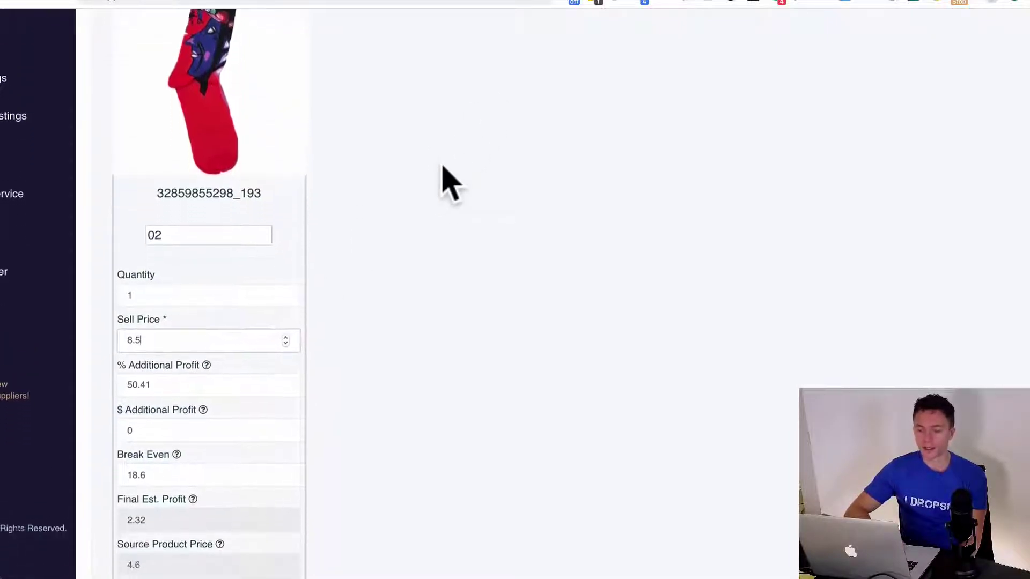
scroll(449, 183, down, 6)
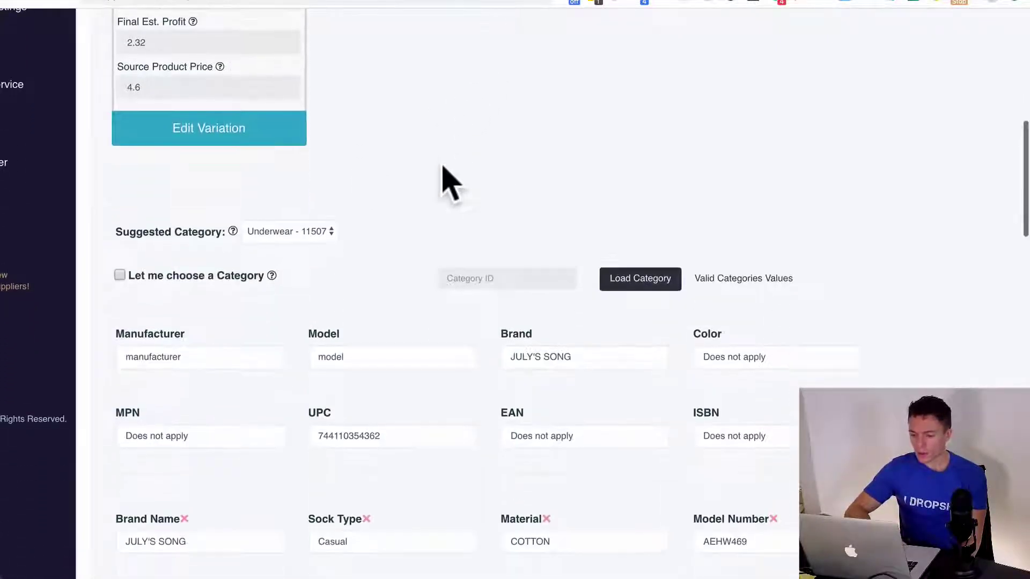
scroll(382, 408, down, 2)
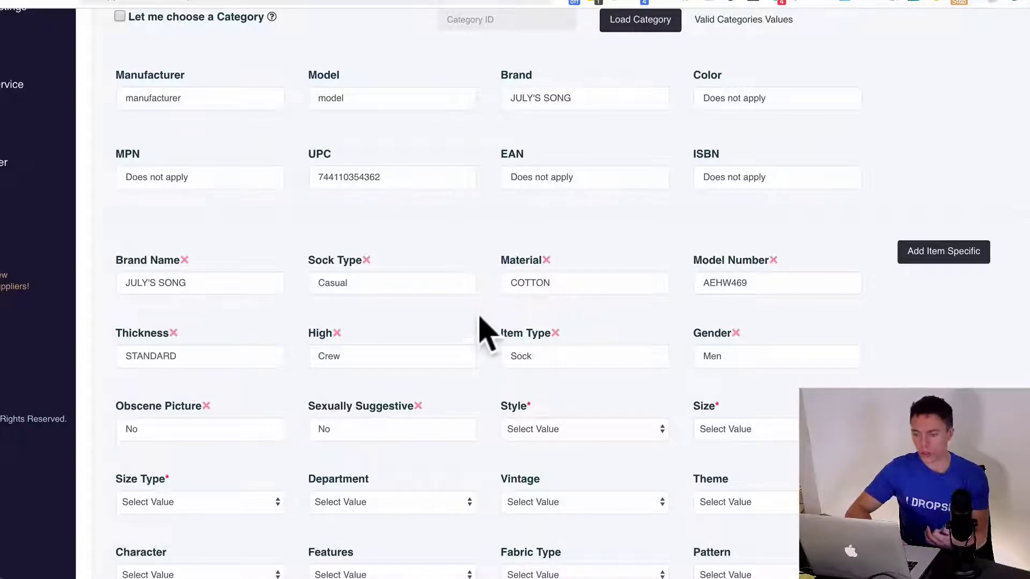
scroll(480, 312, down, 2)
scroll(483, 317, down, 2)
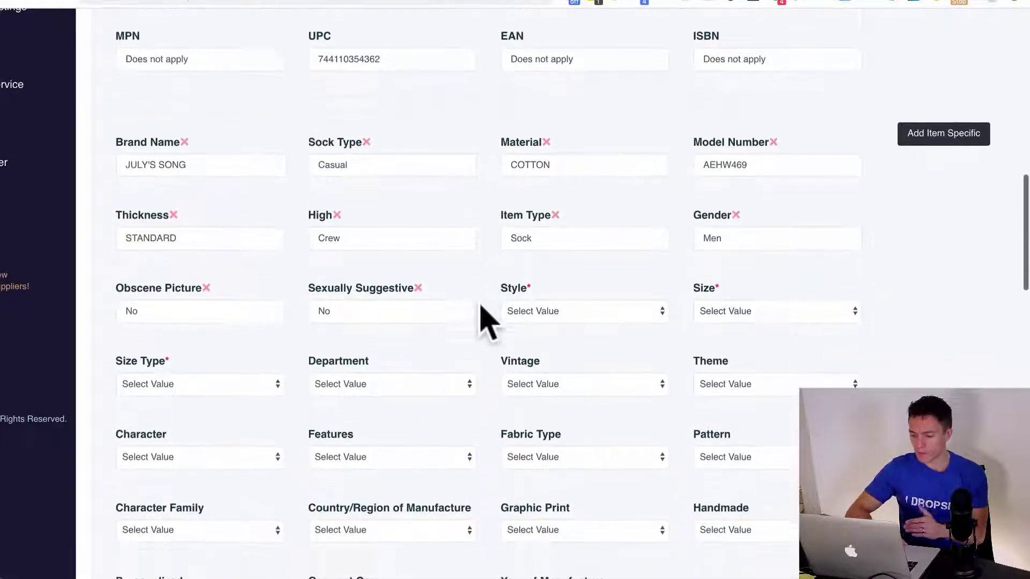
scroll(467, 349, down, 2)
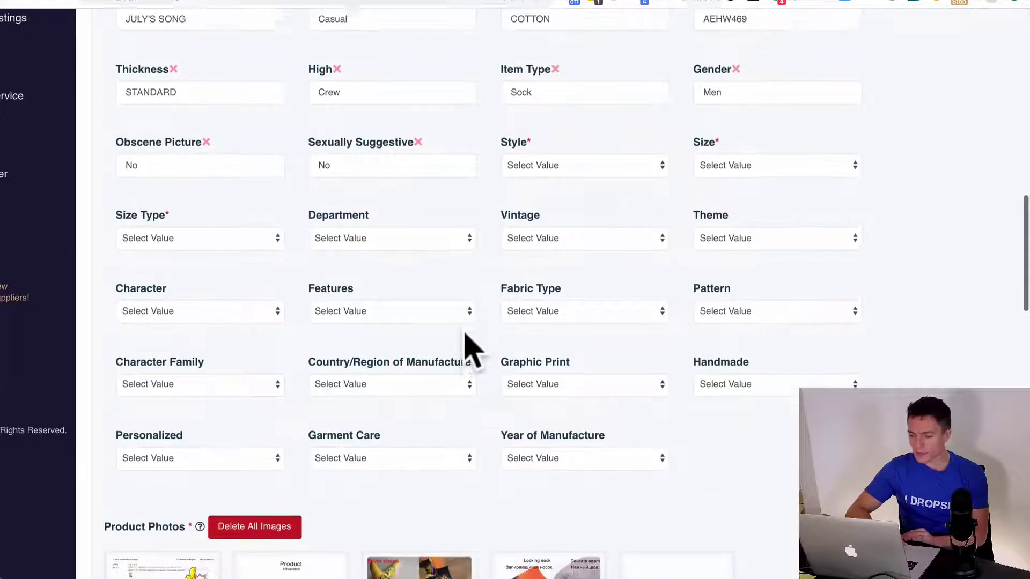
scroll(469, 345, up, 1)
click(626, 185)
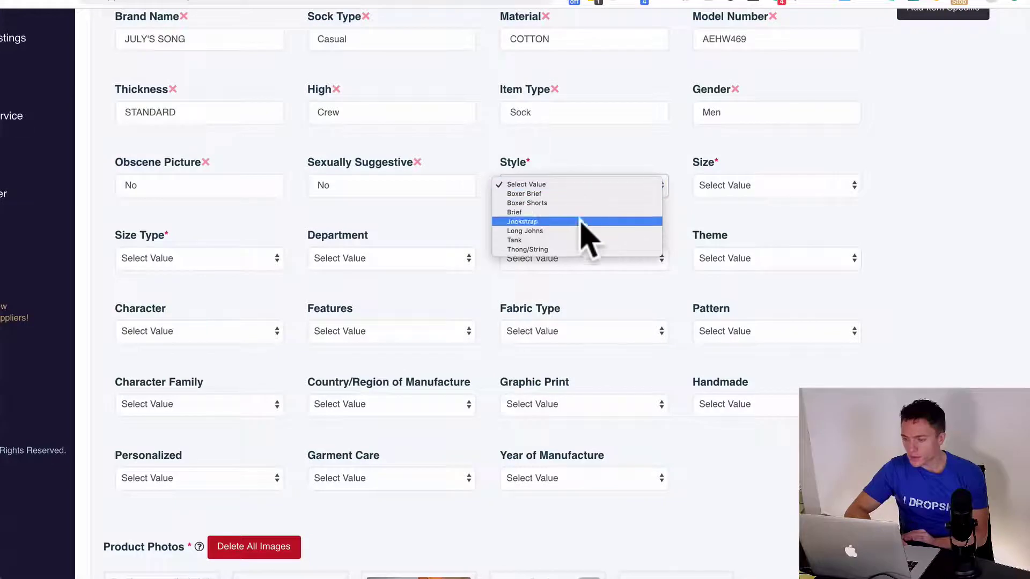
click(601, 183)
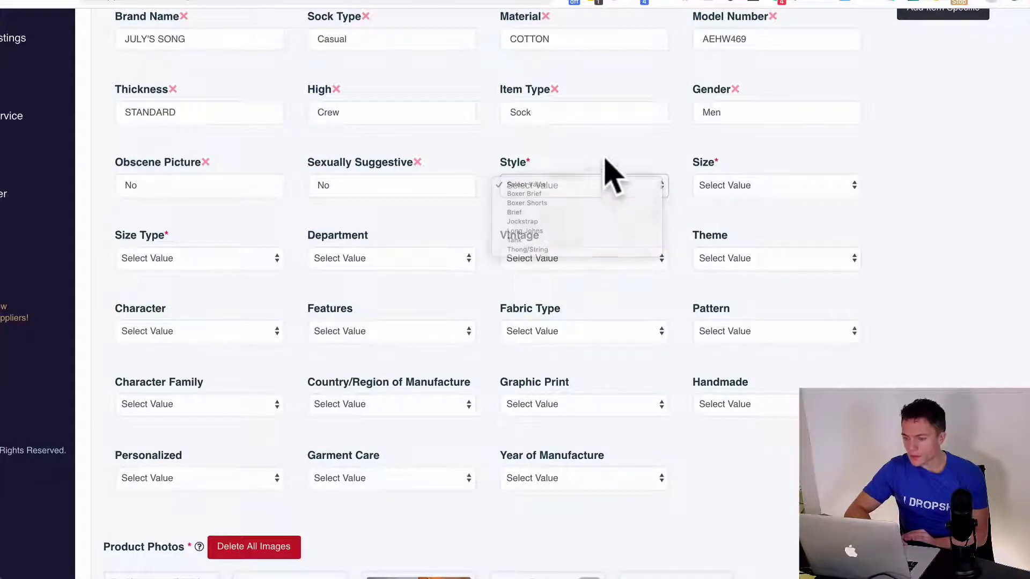
click(761, 185)
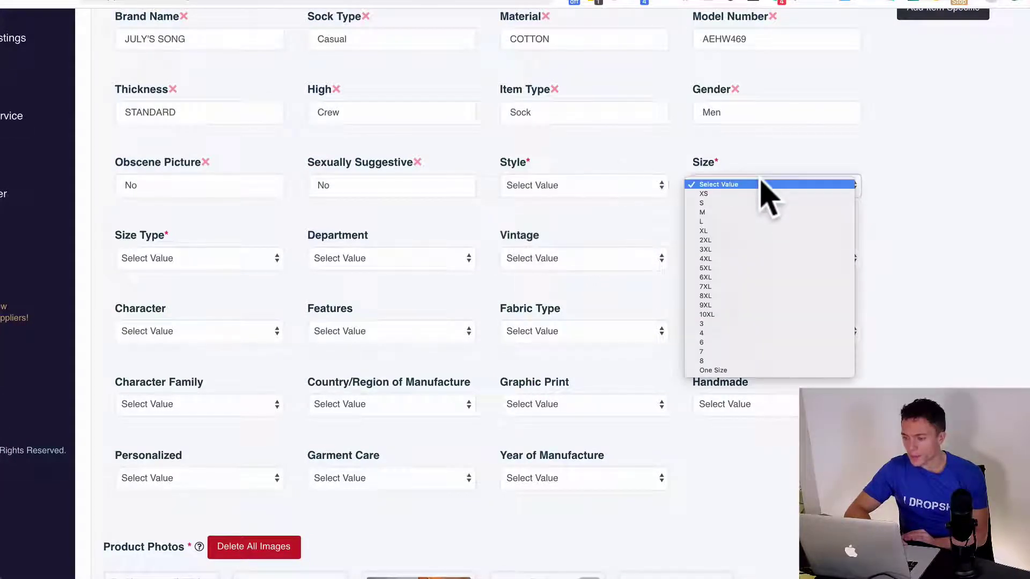
click(743, 221)
- Examine the product photos and the description template, including its Shipping section
scroll(360, 335, down, 9)
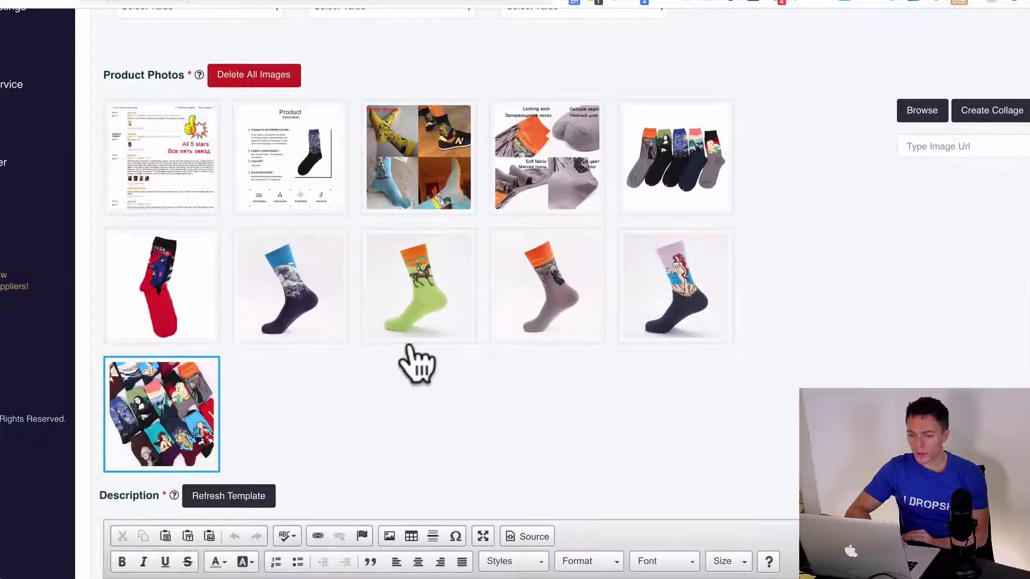
scroll(375, 387, down, 3)
mouse_move(153, 271)
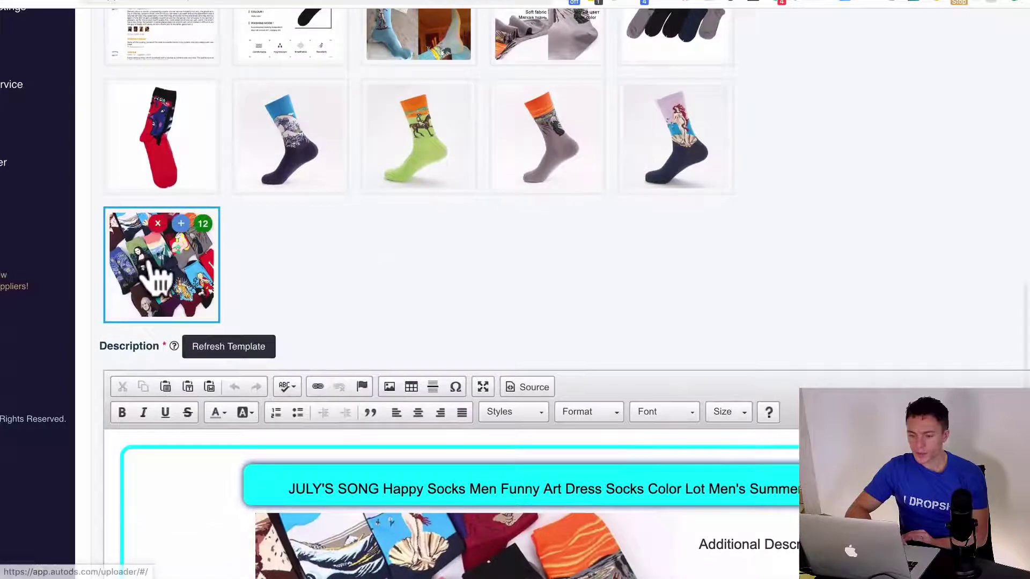
scroll(299, 282, down, 5)
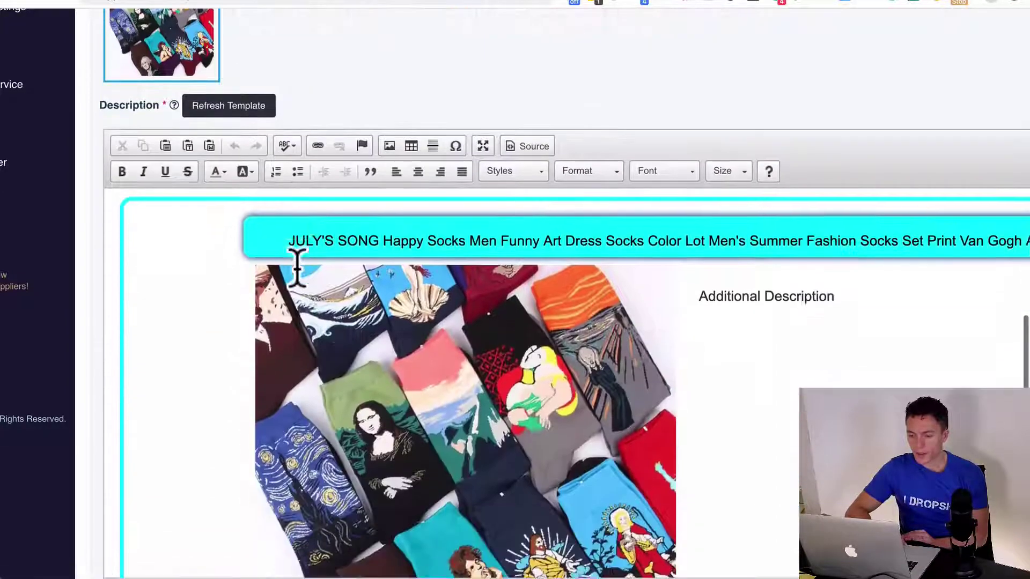
scroll(295, 267, down, 2)
scroll(639, 149, down, 10)
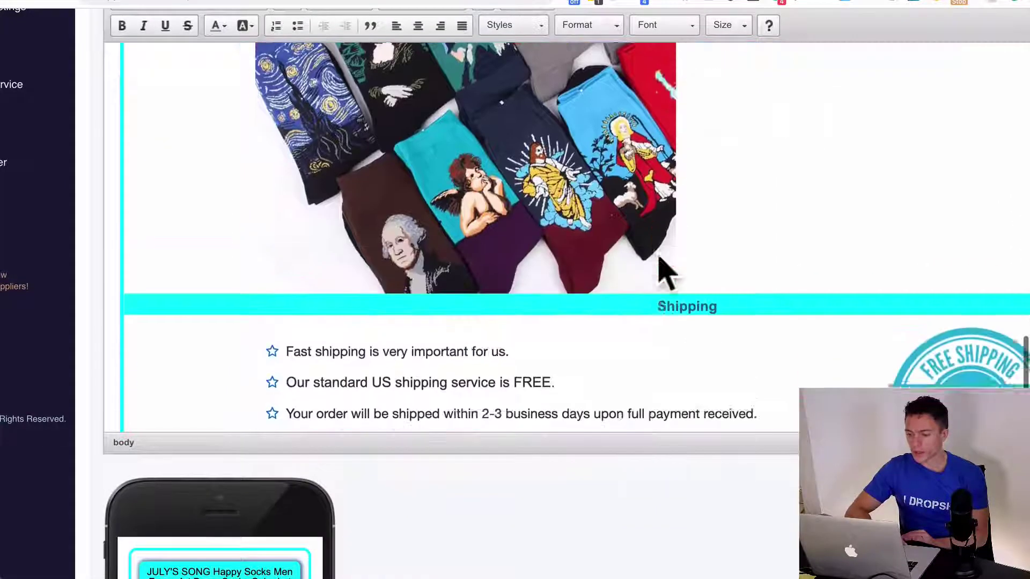
scroll(611, 498, down, 2)
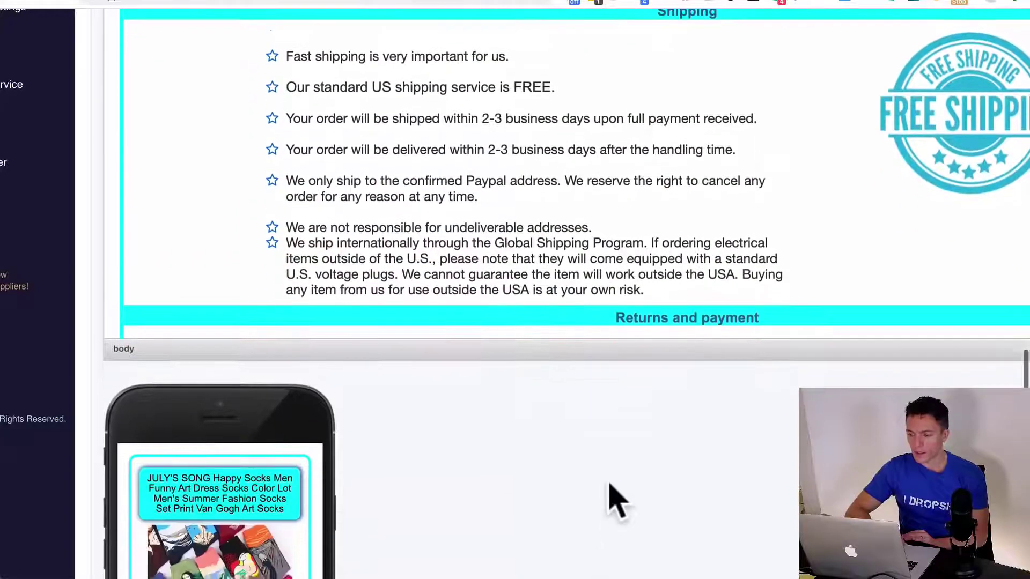
scroll(642, 322, up, 6)
scroll(660, 252, down, 2)
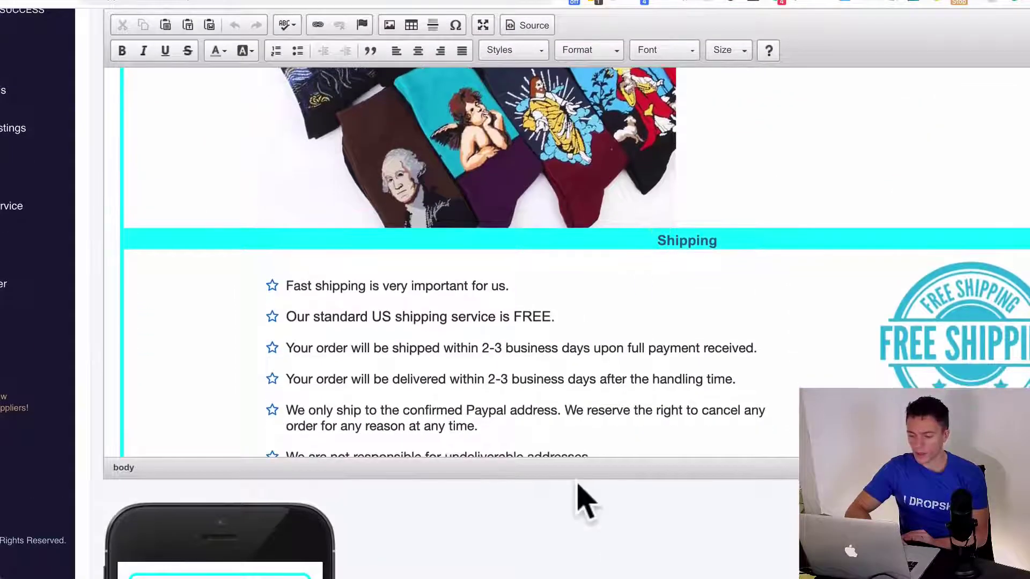
- Set the listing's handling time to 5 Days
scroll(582, 493, down, 15)
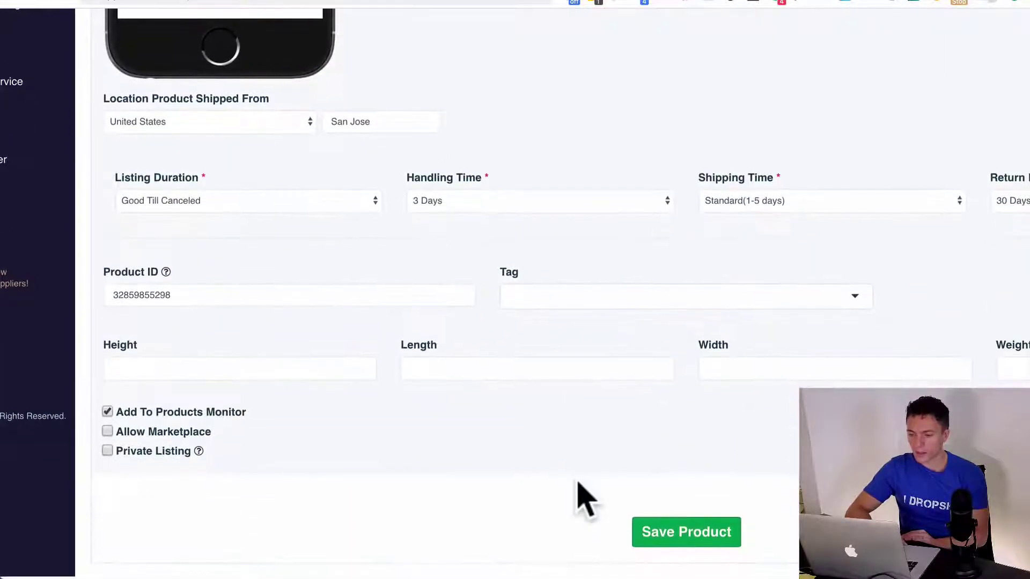
scroll(466, 242, right, 3)
click(474, 204)
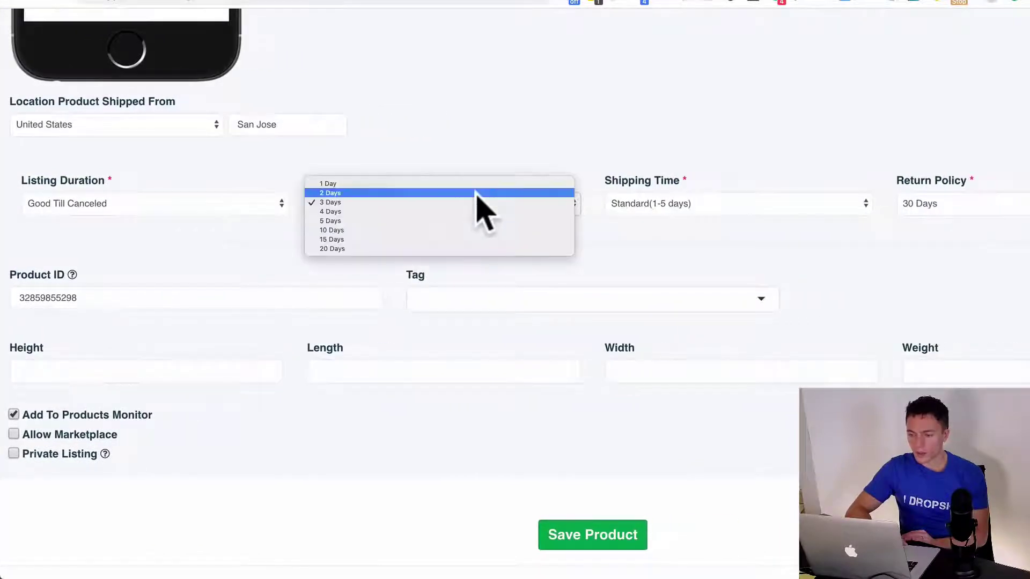
click(465, 222)
- Check the estimated delivery date to the United States on the AliExpress socks page
key(ctrl+Tab)
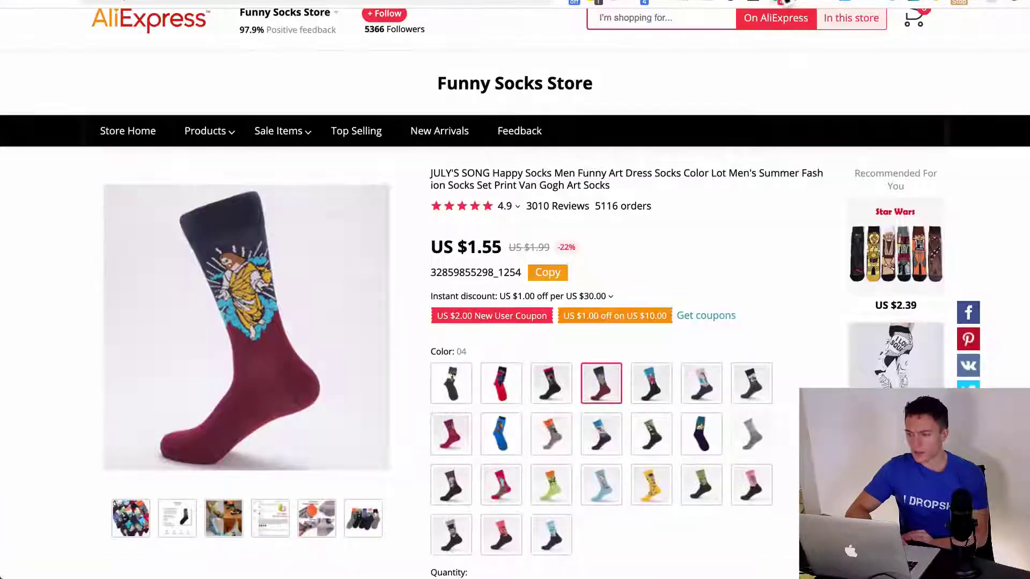
scroll(733, 204, down, 5)
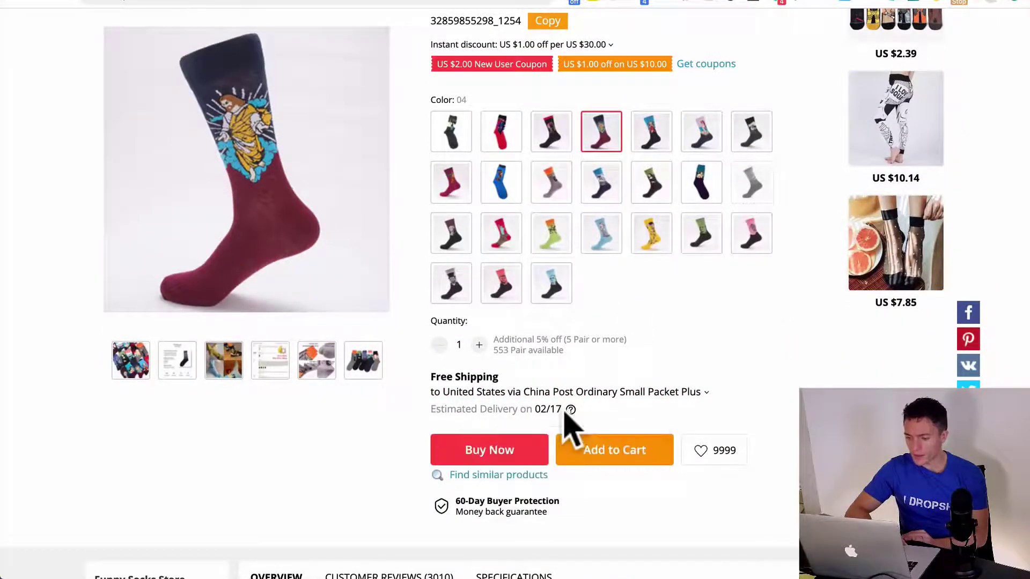
mouse_move(571, 414)
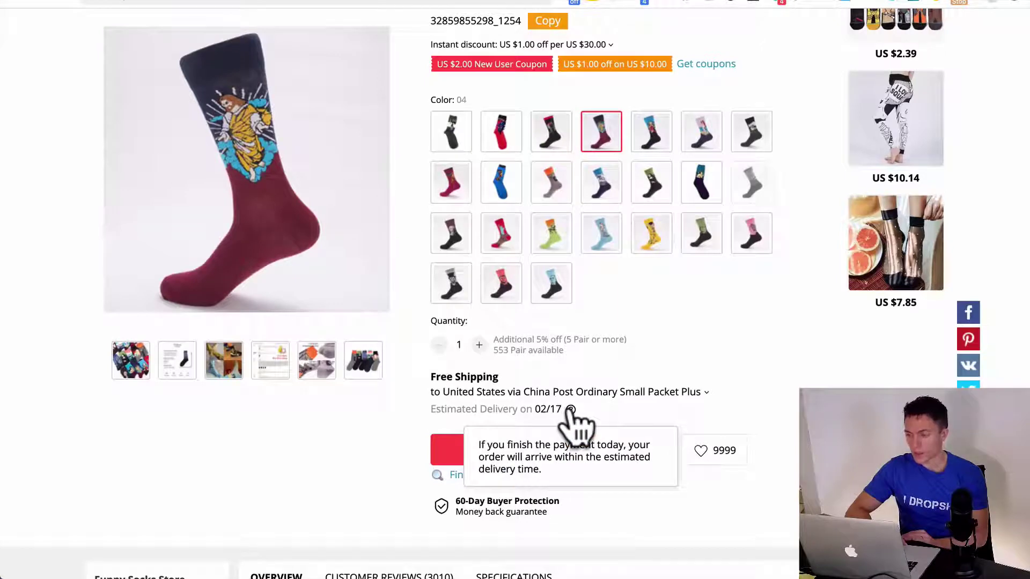
scroll(593, 381, up, 5)
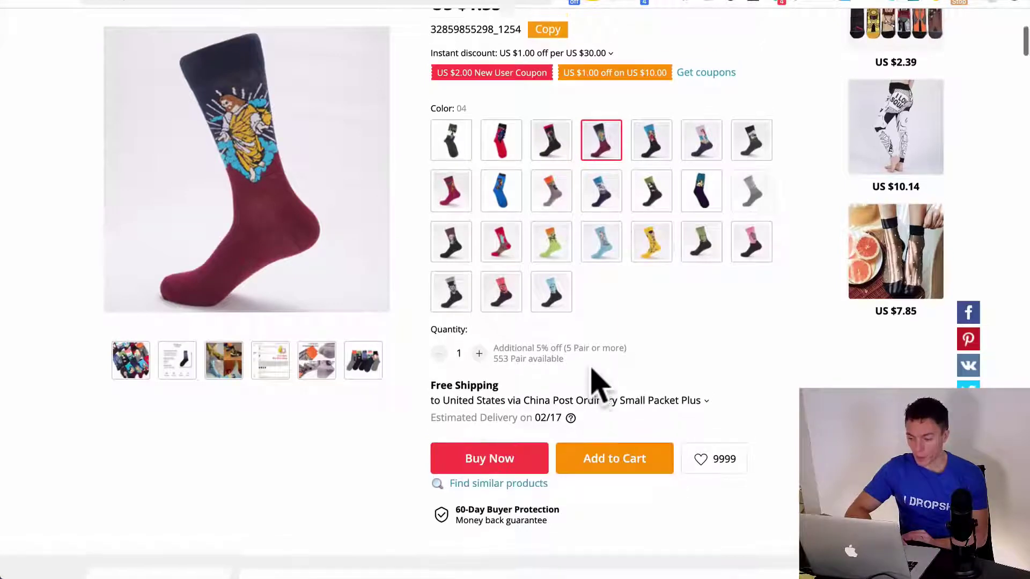
scroll(601, 385, down, 1)
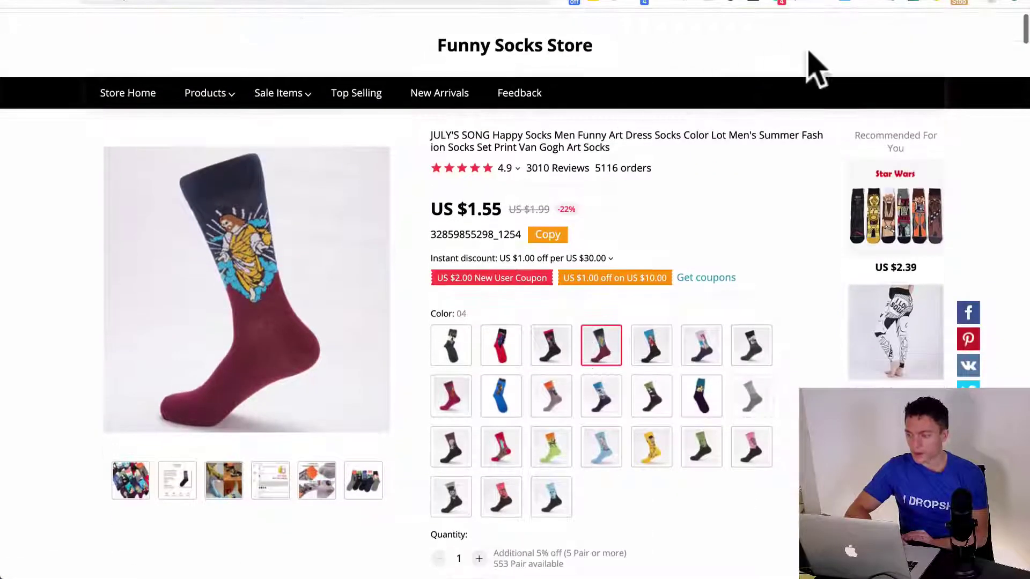
- Return to the AutoDS listing, keep handling time at 5 Days and set shipping time to International (14 days or more)
click(885, 2)
click(508, 204)
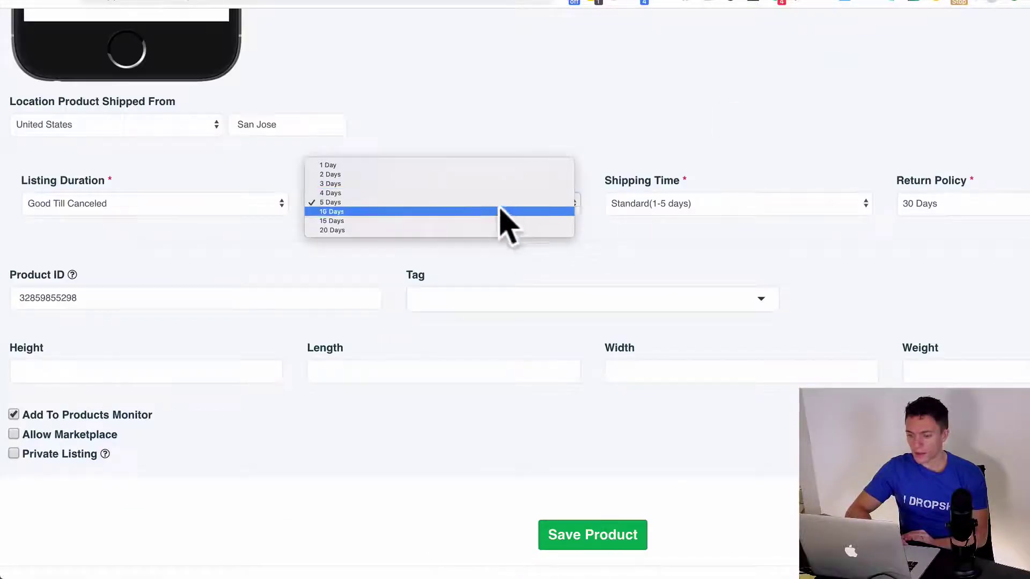
click(497, 202)
click(692, 204)
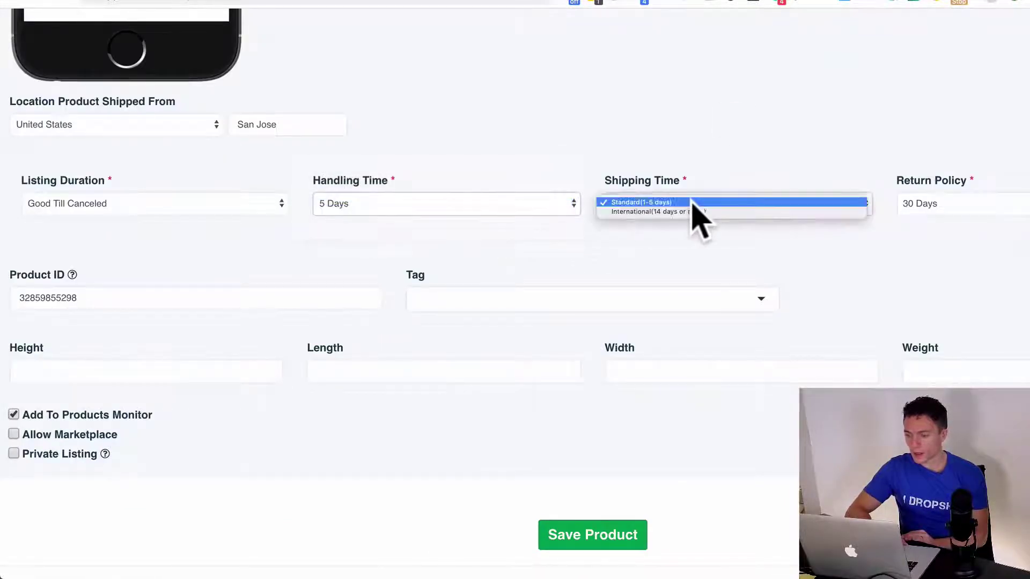
click(695, 212)
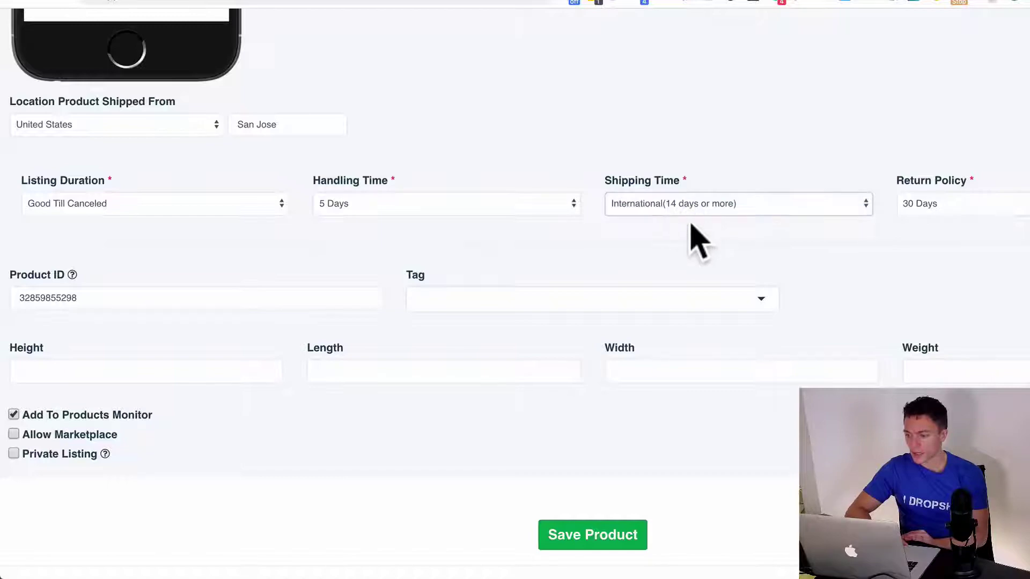
- Try to save the product and dismiss the resulting dialog
key(super+minus)
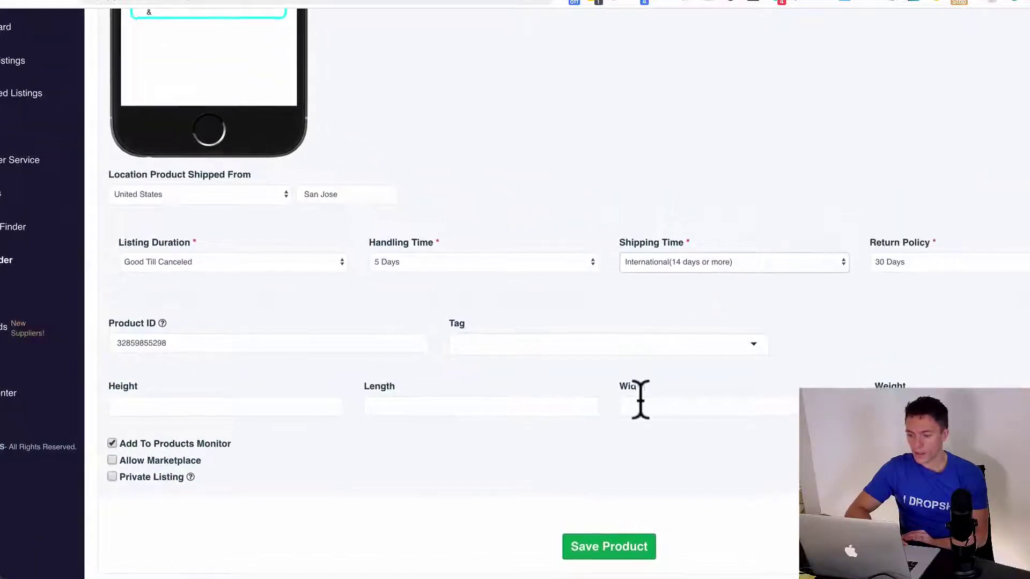
scroll(639, 402, down, 1)
click(590, 541)
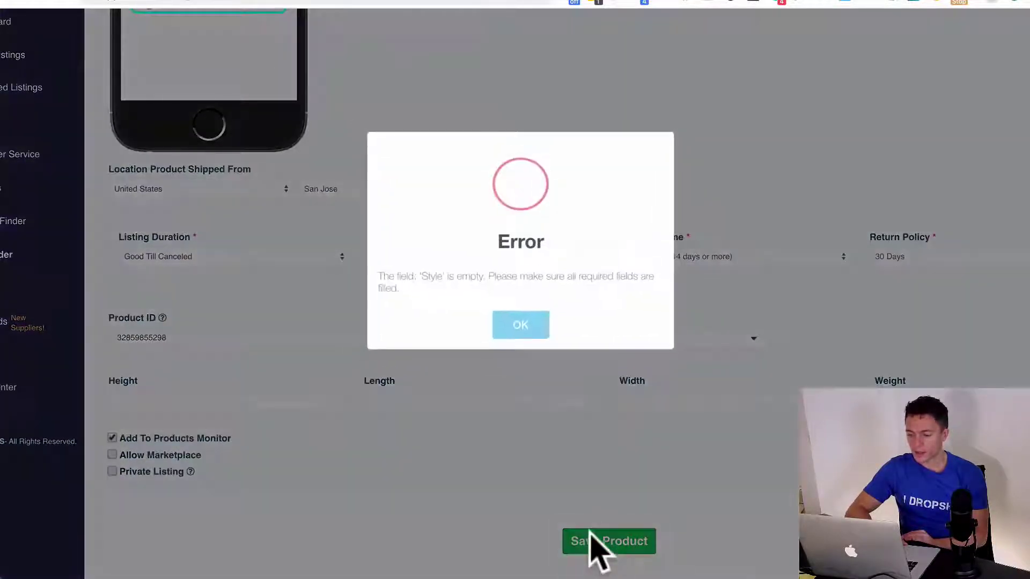
click(531, 329)
- Set the required Style to Boxer Brief, keep Size at M and choose a Size Type
scroll(639, 322, up, 5)
scroll(640, 325, up, 10)
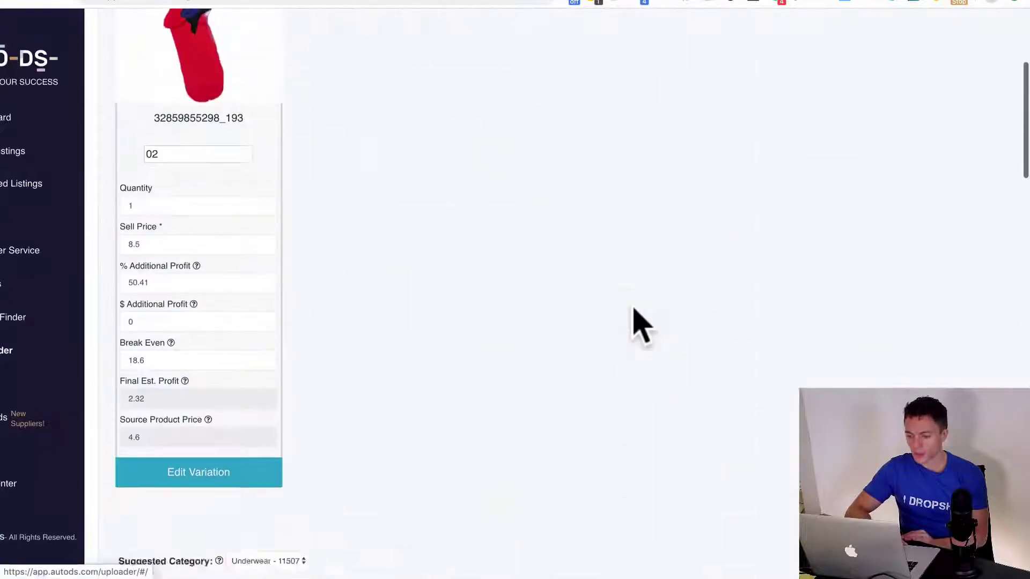
scroll(640, 325, down, 5)
scroll(636, 322, down, 8)
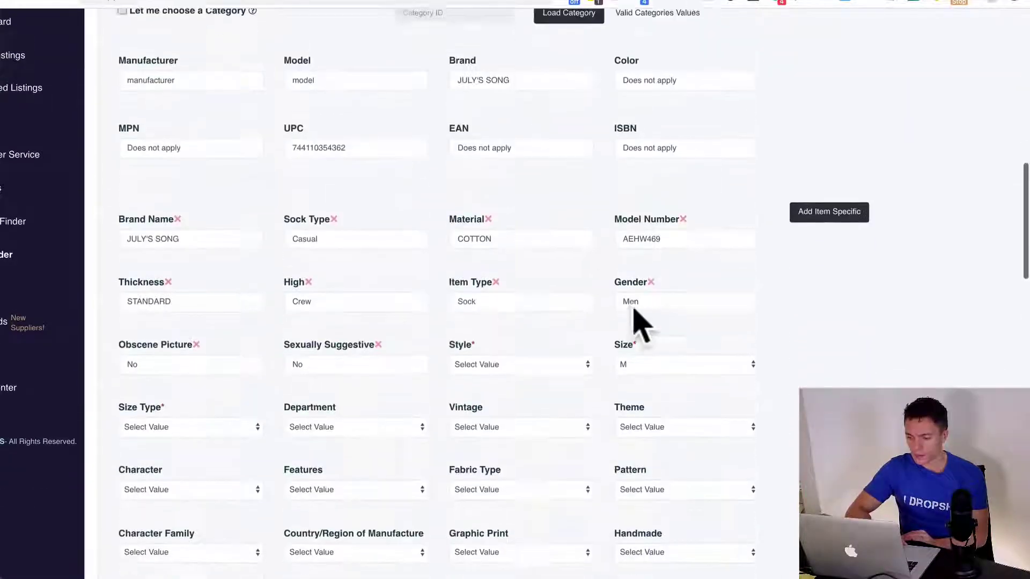
click(523, 249)
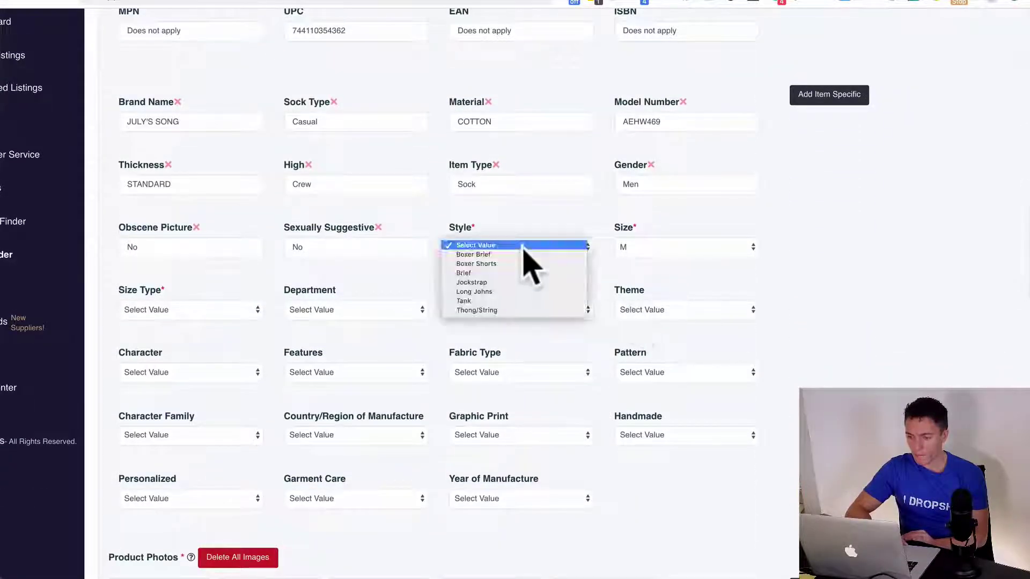
click(521, 261)
click(624, 247)
click(625, 245)
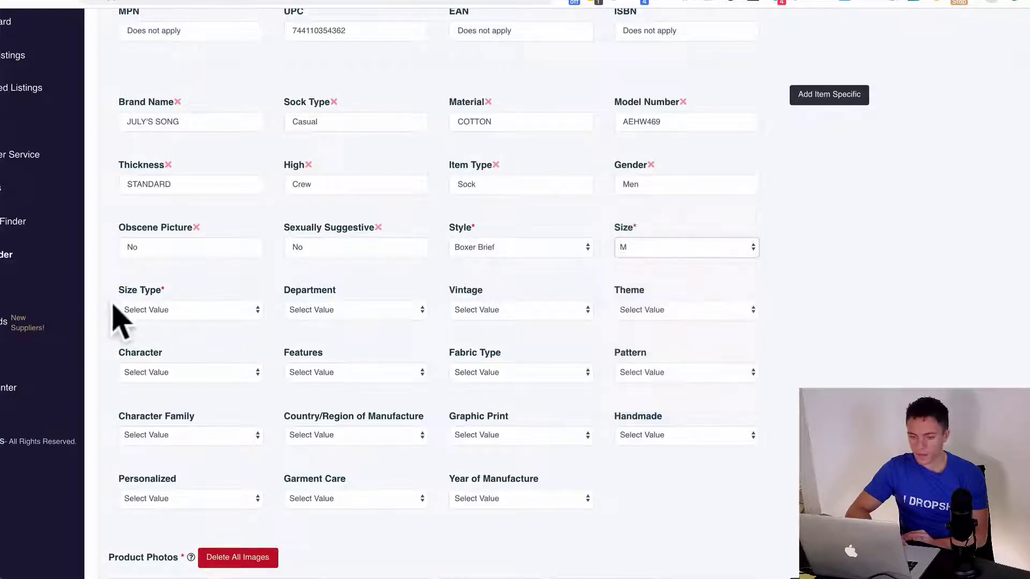
click(117, 310)
click(168, 316)
- Save the product and confirm scheduling its upload to the eBay store
scroll(407, 403, down, 20)
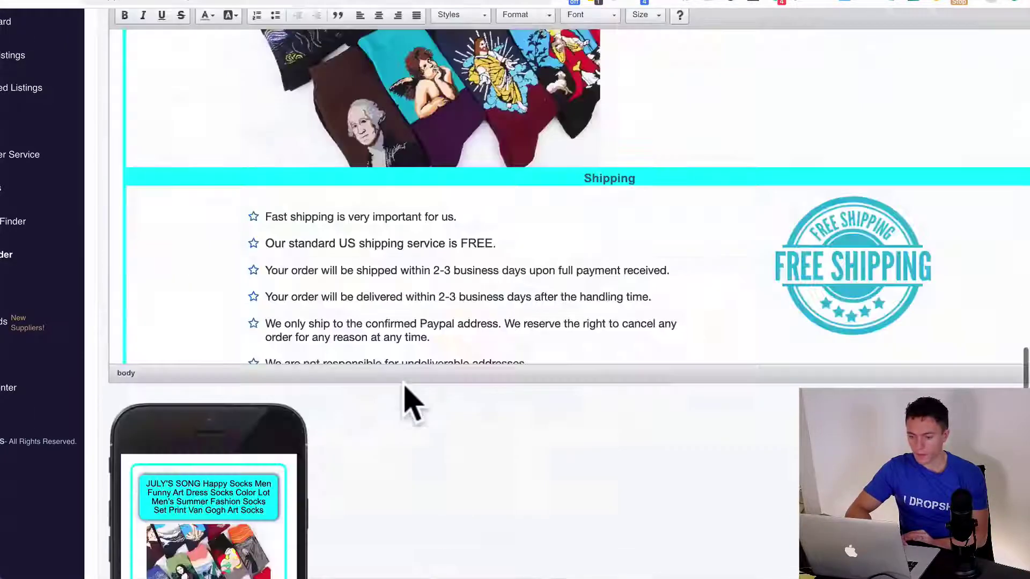
click(621, 544)
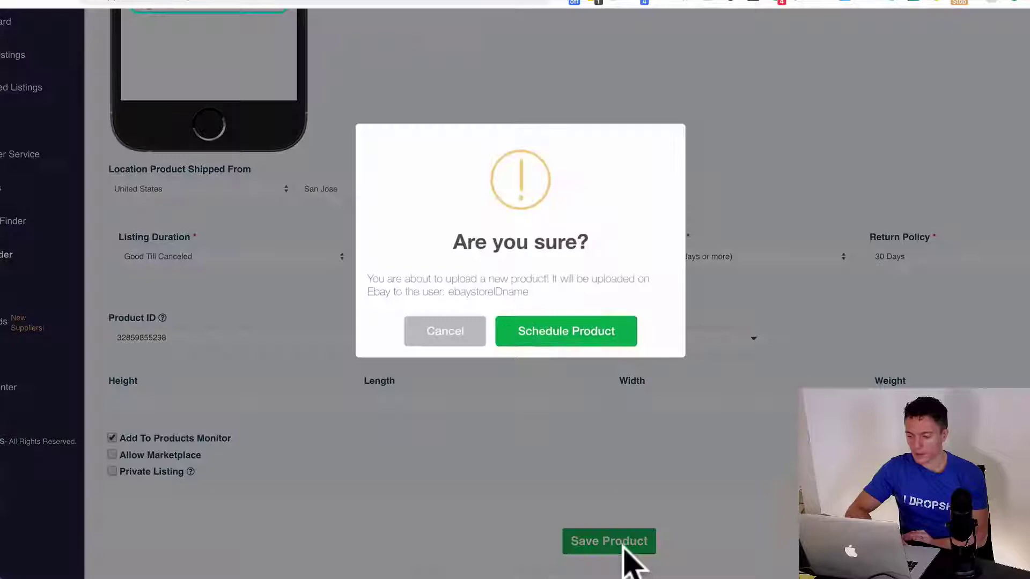
click(562, 344)
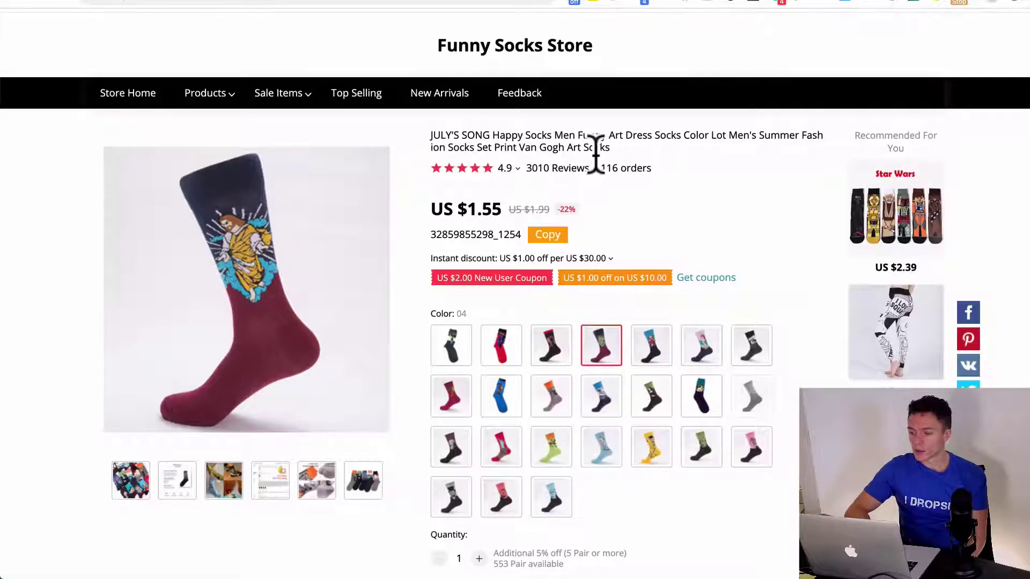
- Leave the AliExpress socks page and open a new blank browser tab
scroll(598, 154, up, 3)
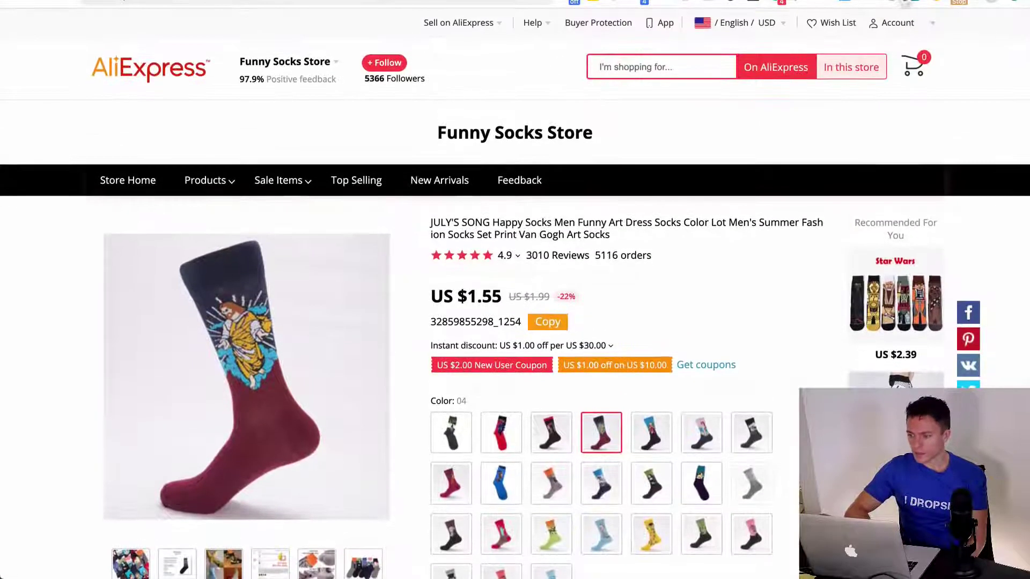
key(ctrl+Tab)
key(super+t)
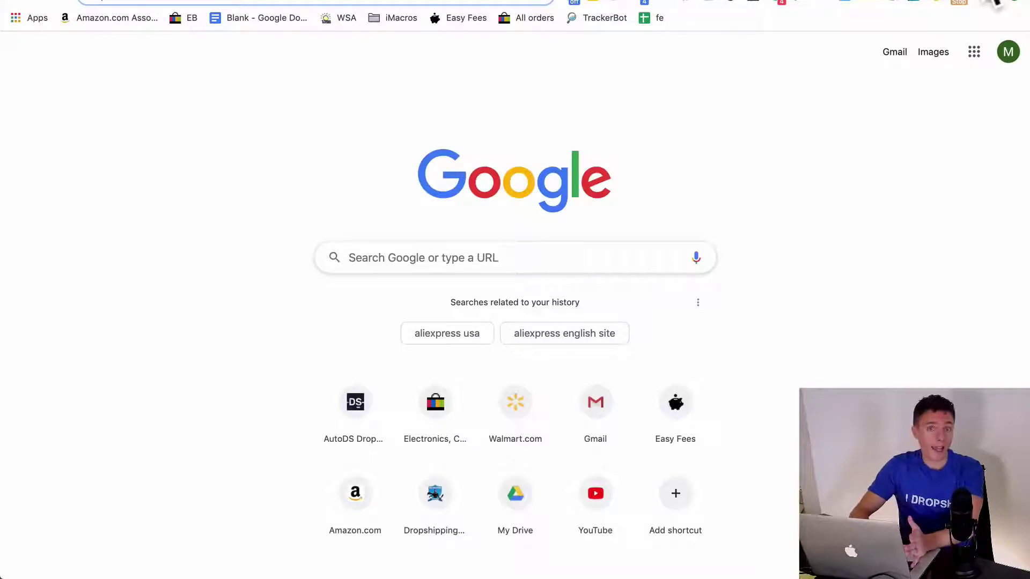
- Open the Giving Assistant website and find its AliExpress coupons and cash back page
text(giving)
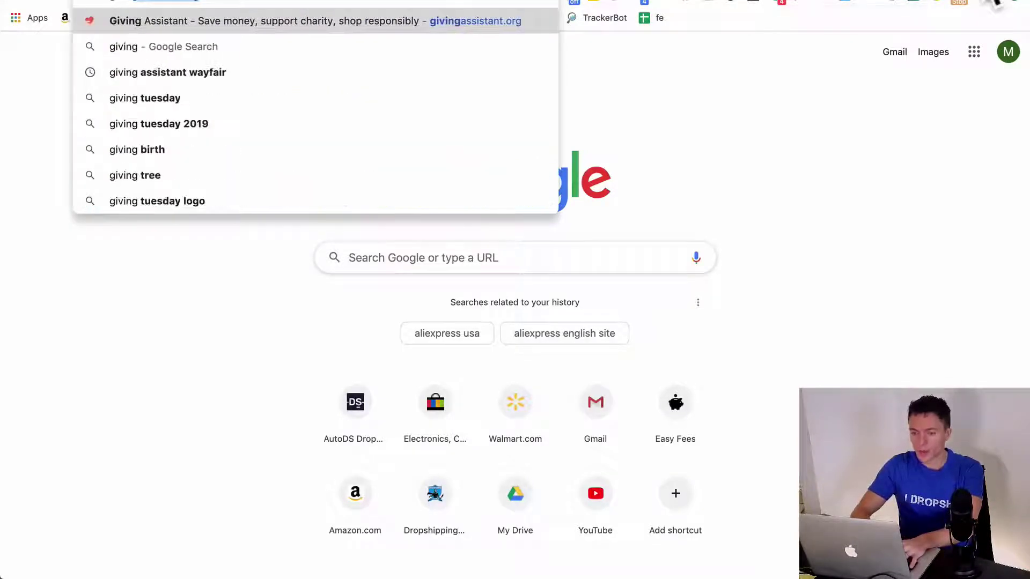
key(Return)
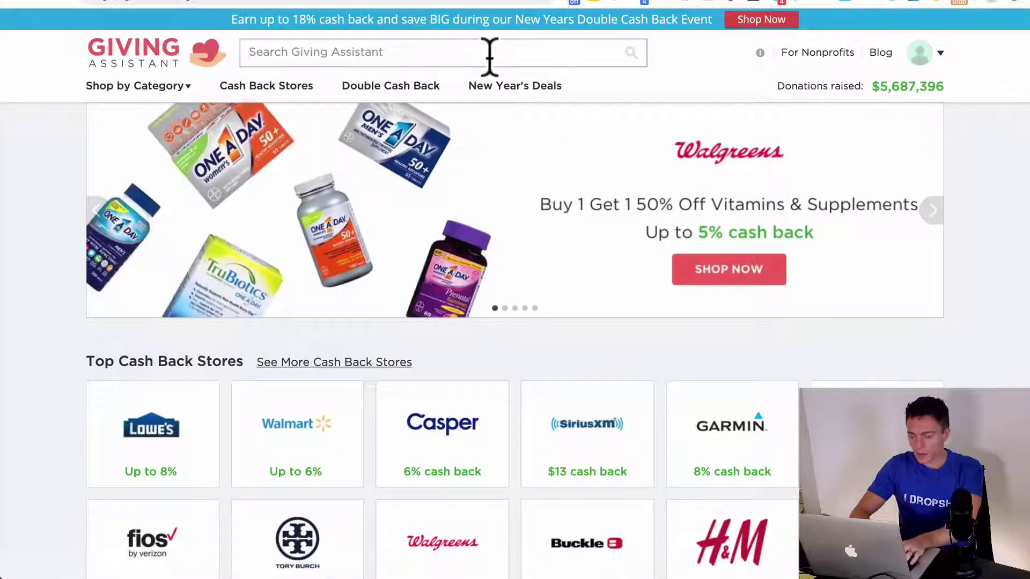
text(aliexpress)
click(400, 88)
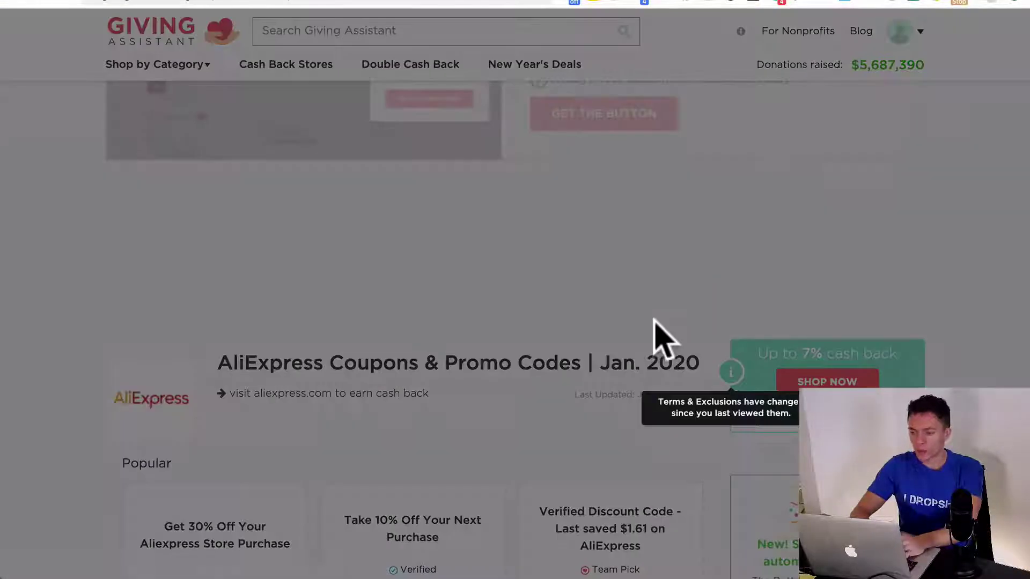
click(737, 44)
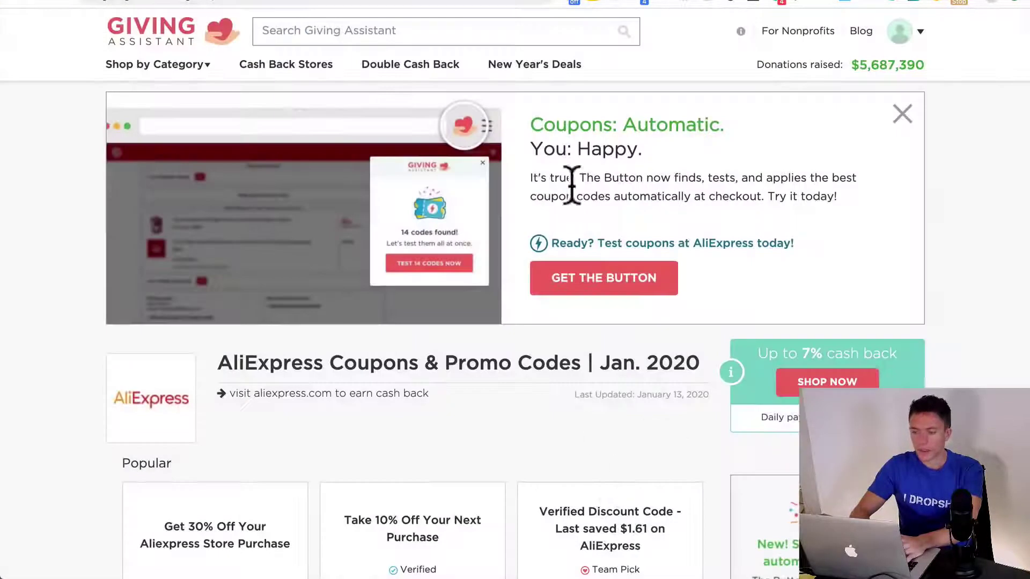
scroll(547, 311, down, 3)
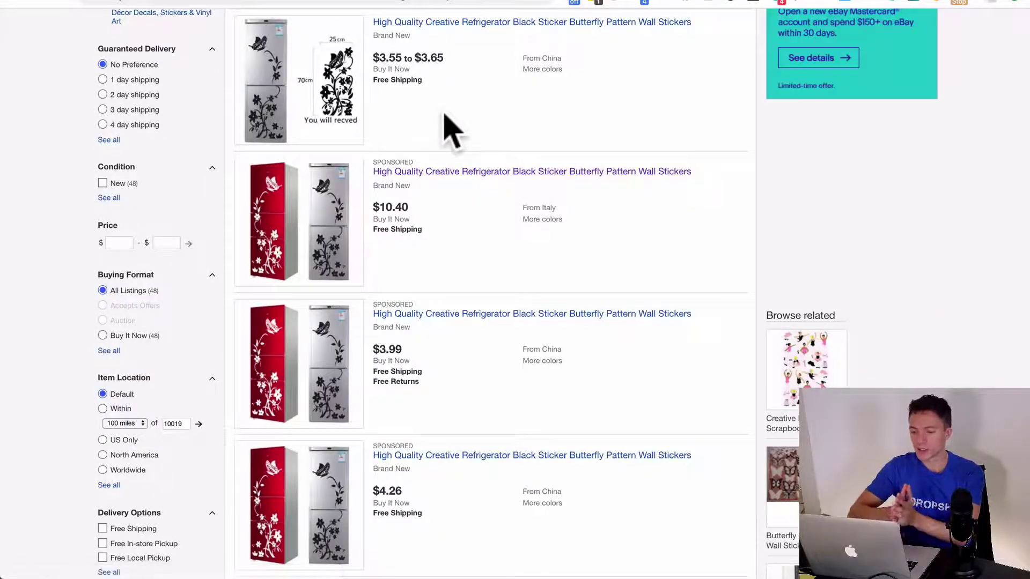
- Browse the eBay results for the butterfly refrigerator stickers and open the sponsored $8.50 listing from China
scroll(450, 130, up, 4)
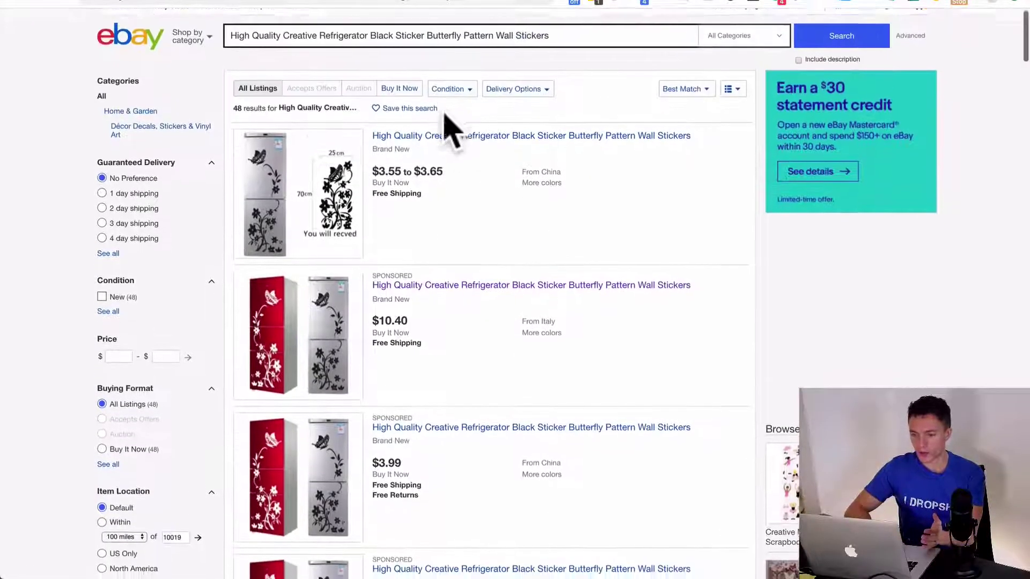
scroll(445, 114, down, 1)
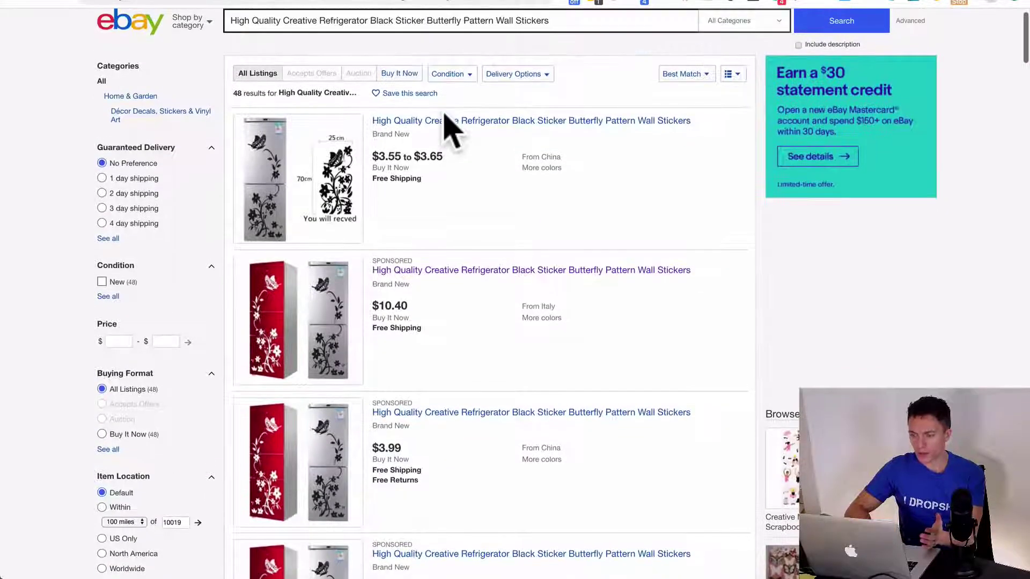
scroll(442, 117, down, 2)
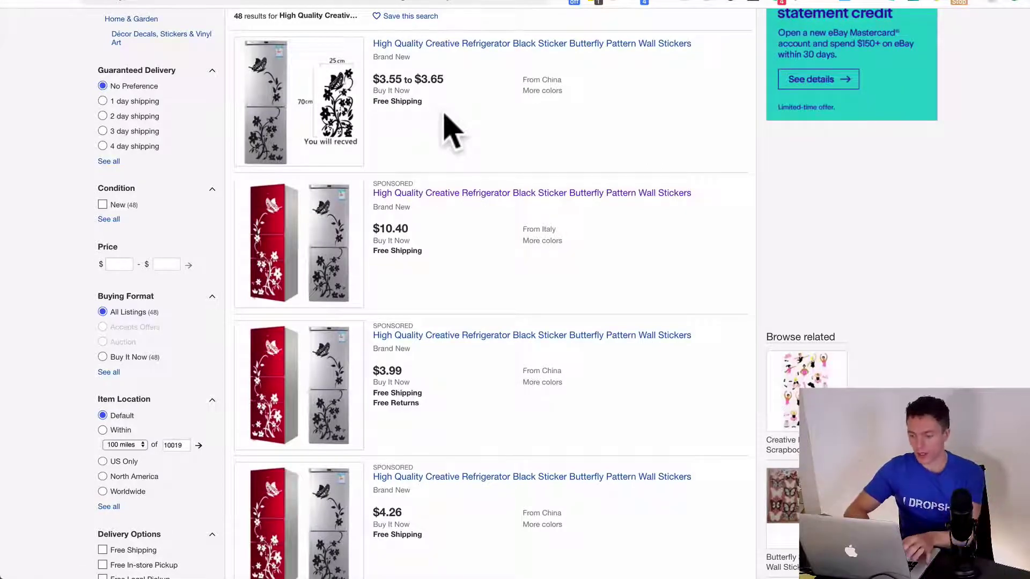
scroll(442, 140, down, 1)
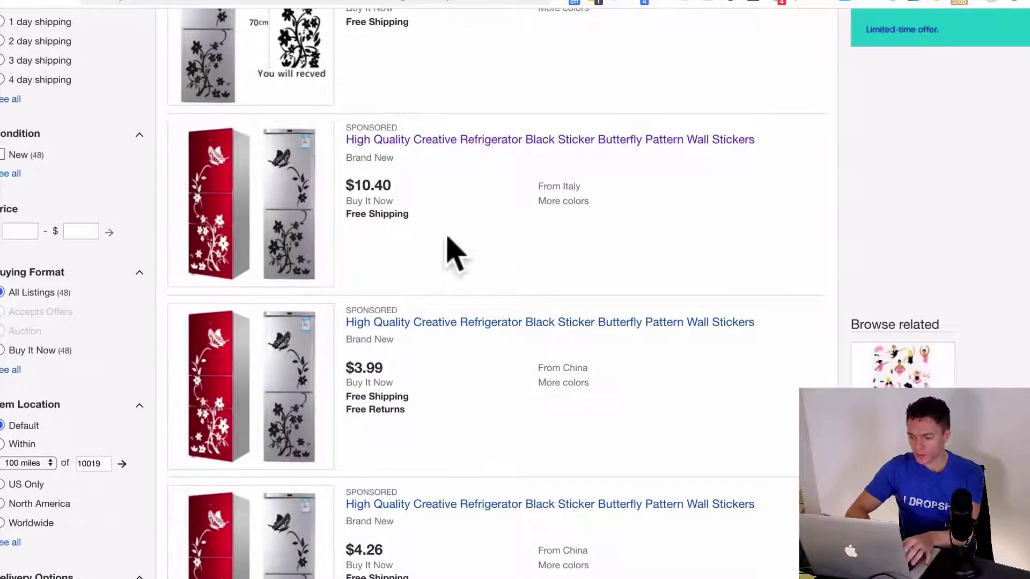
scroll(456, 253, down, 4)
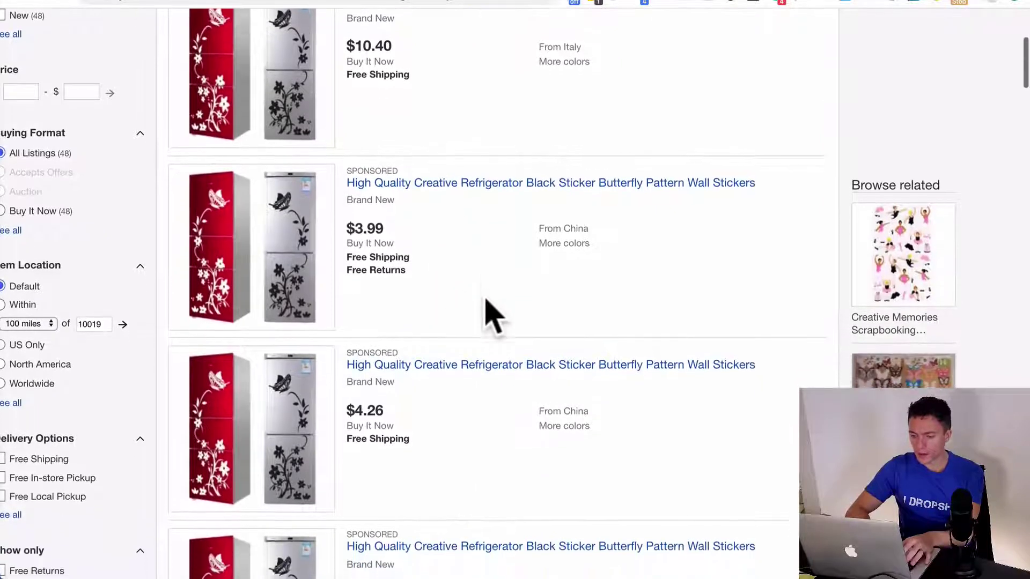
scroll(489, 314, down, 6)
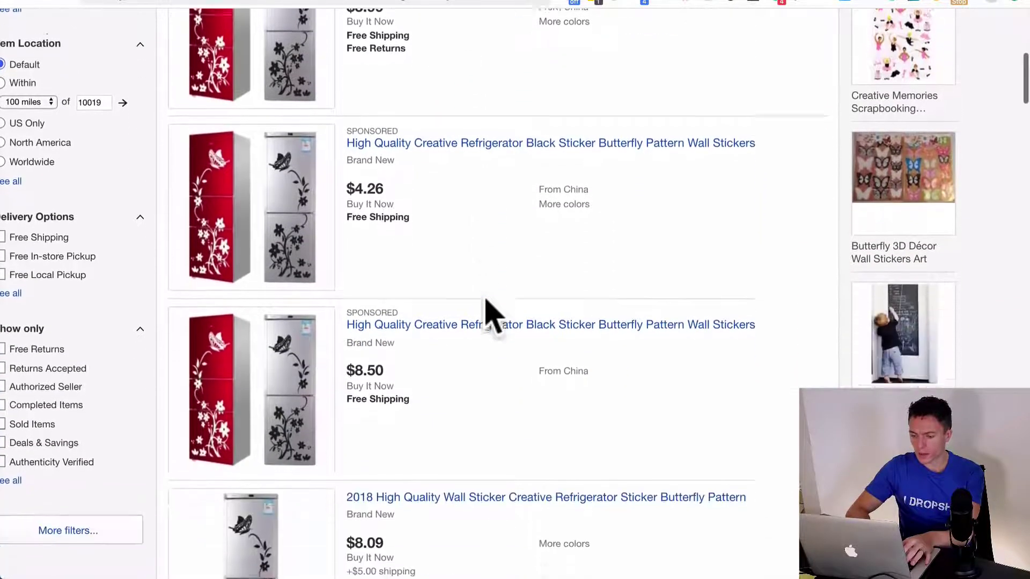
scroll(487, 301, down, 1)
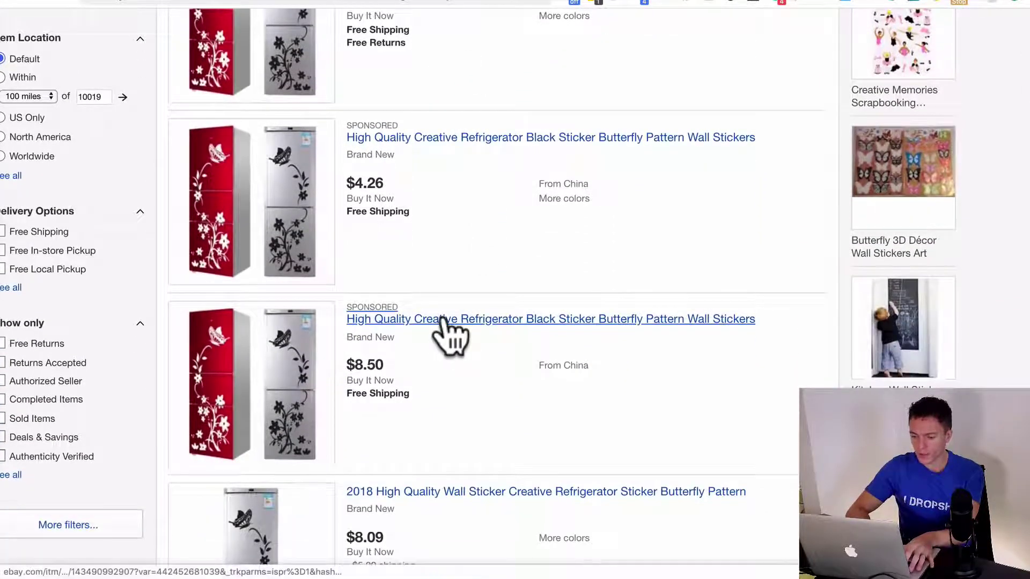
click(442, 320)
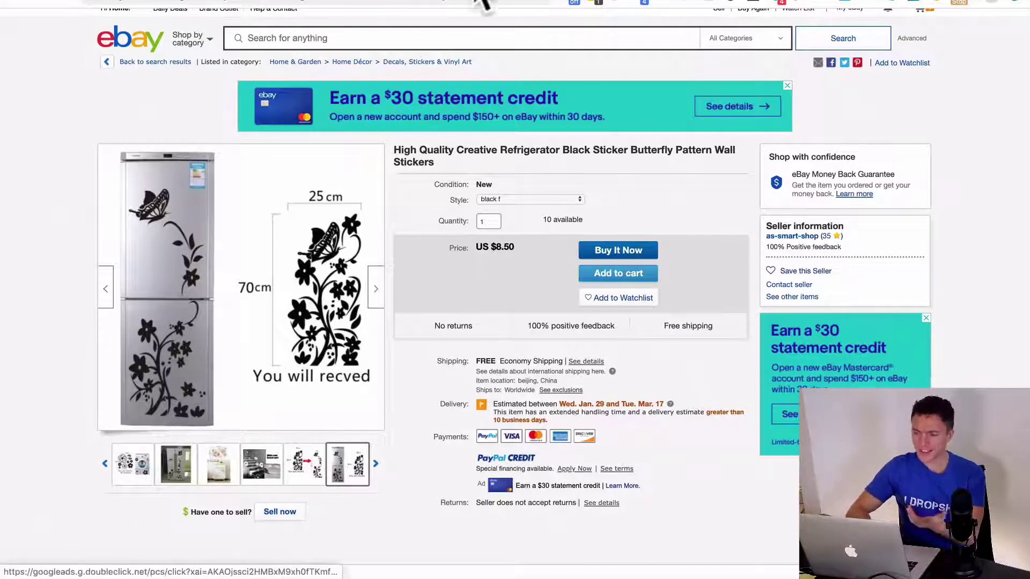
- Return to the eBay results, open the $4.26 sticker listing from China in a new tab and copy its seller's username
key(super+bracketleft)
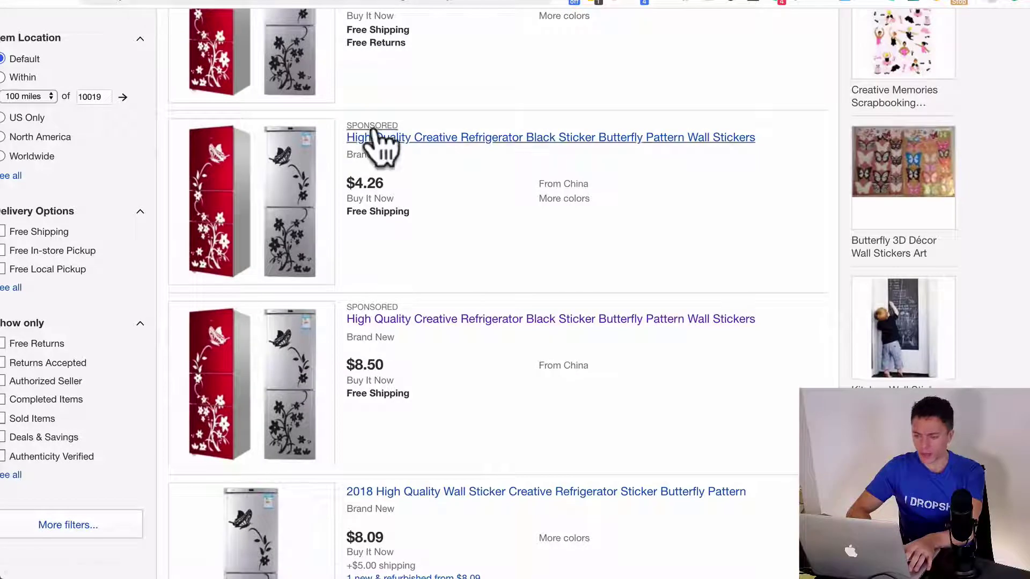
scroll(430, 242, up, 2)
super+click(437, 252)
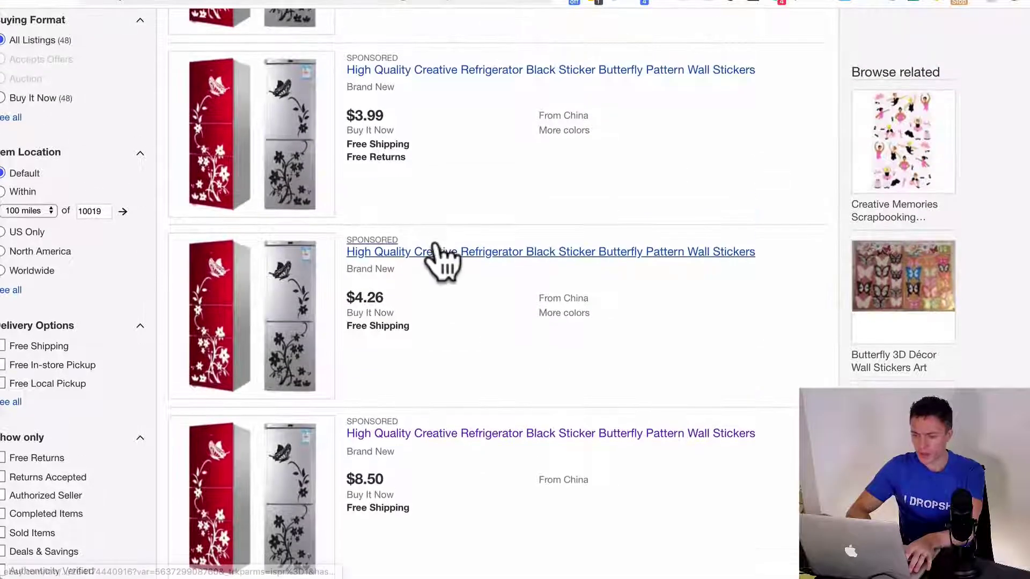
click(328, 1)
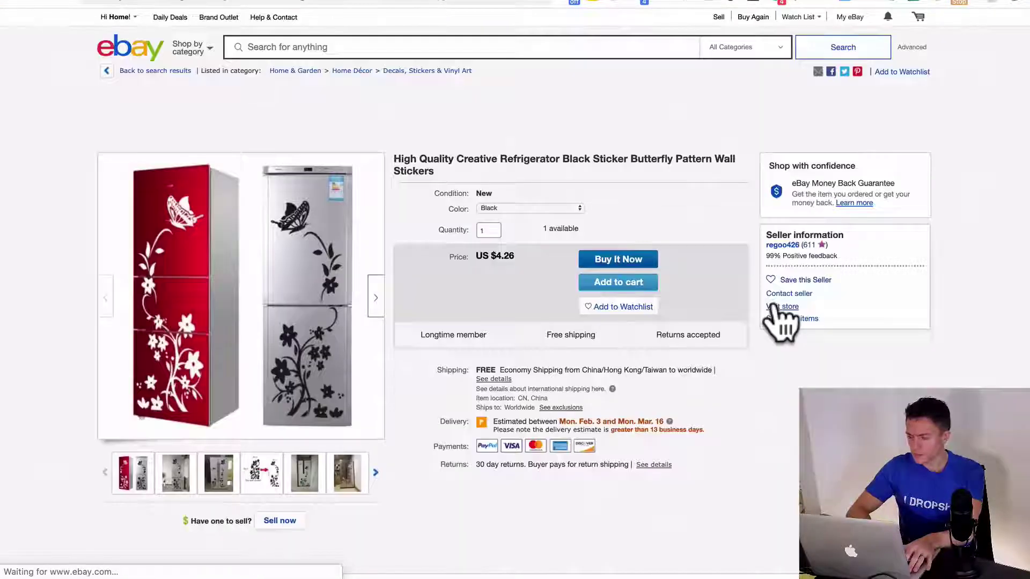
scroll(789, 287, up, 5)
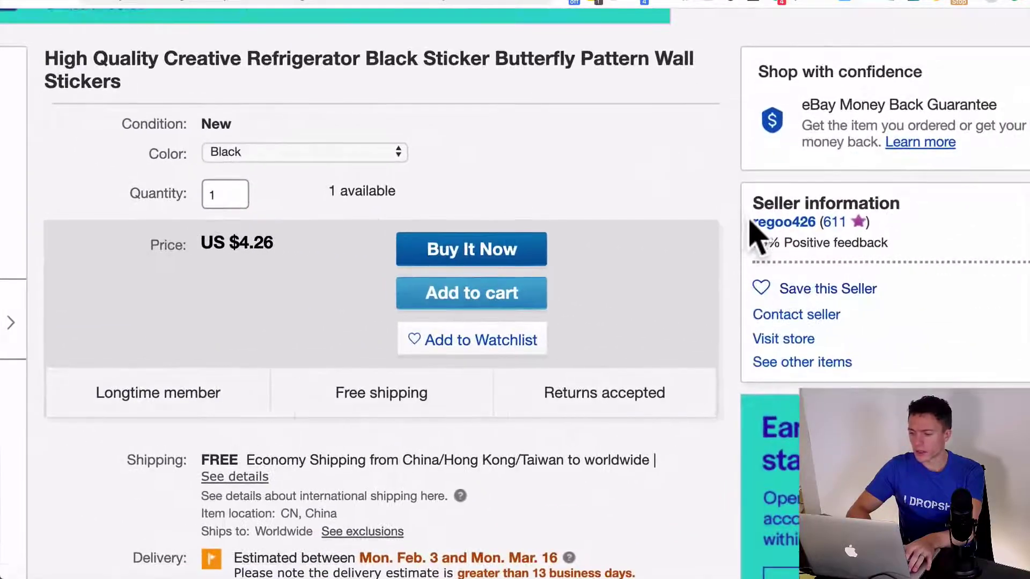
drag(751, 221, 823, 221)
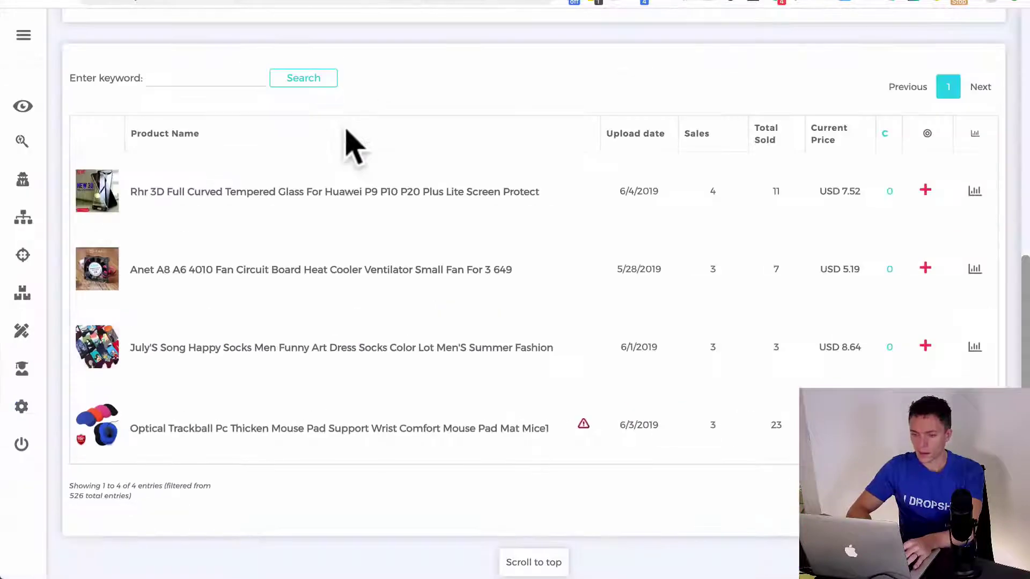
- In the eBay competitor research tool, search the copied seller's last 30 days and apply the filter with minimum sales of 3
scroll(349, 143, up, 5)
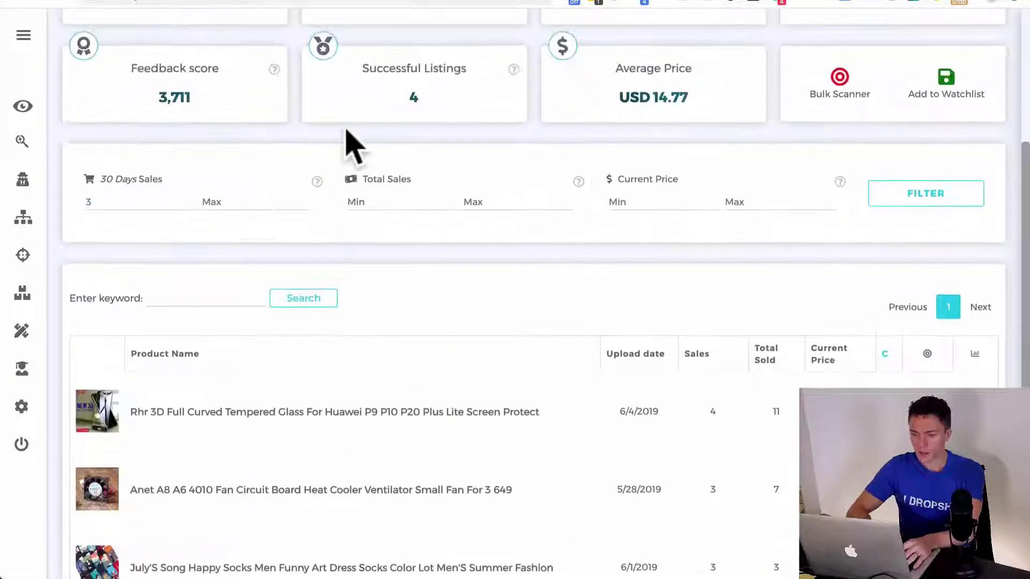
scroll(348, 143, up, 5)
double_click(283, 53)
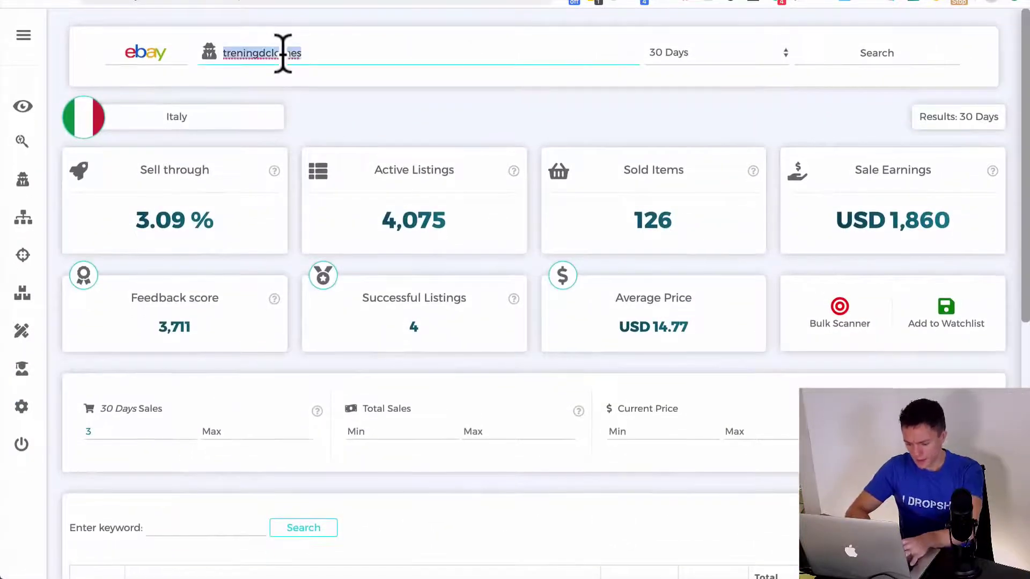
text(regoo426 ()
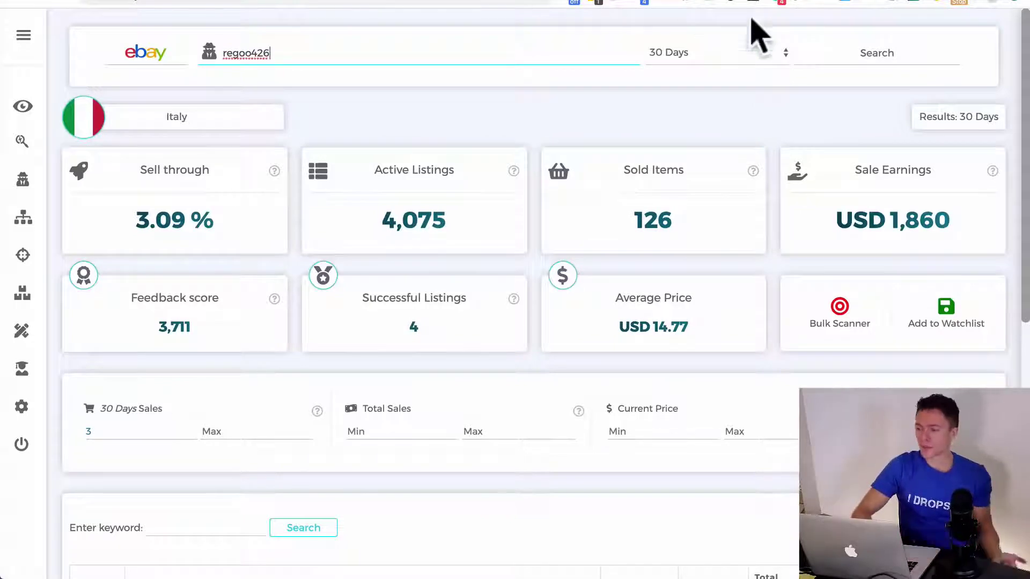
click(871, 60)
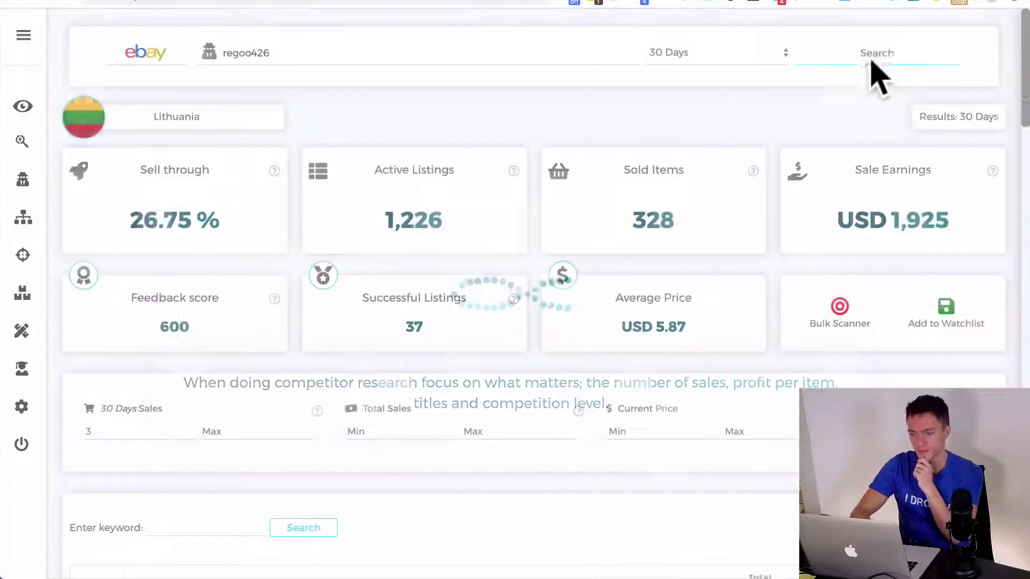
scroll(486, 437, down, 2)
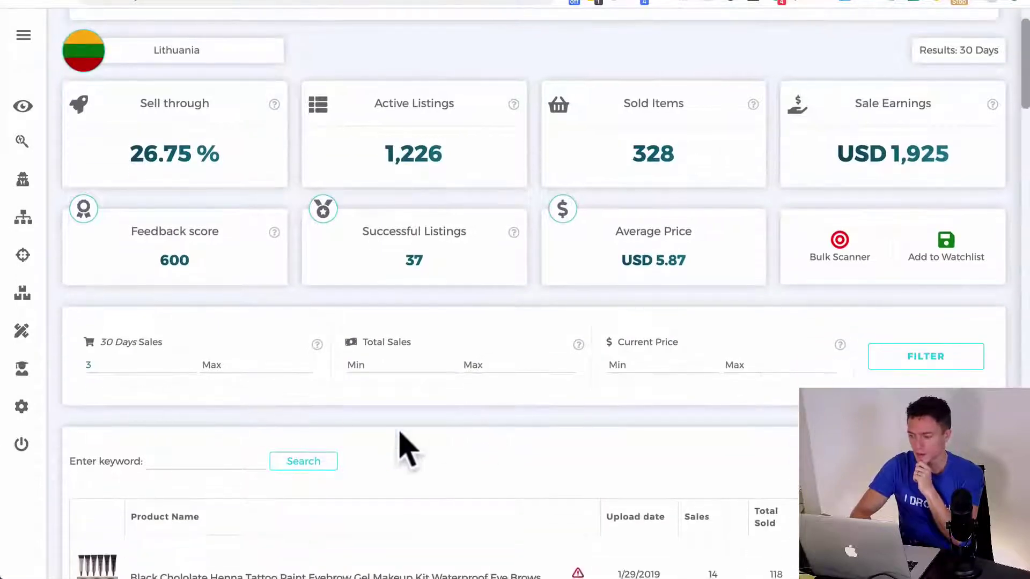
click(901, 360)
- Review the seller's filtered product list and open the eBay listing for the reflective leather personalized dog collar
scroll(679, 429, down, 5)
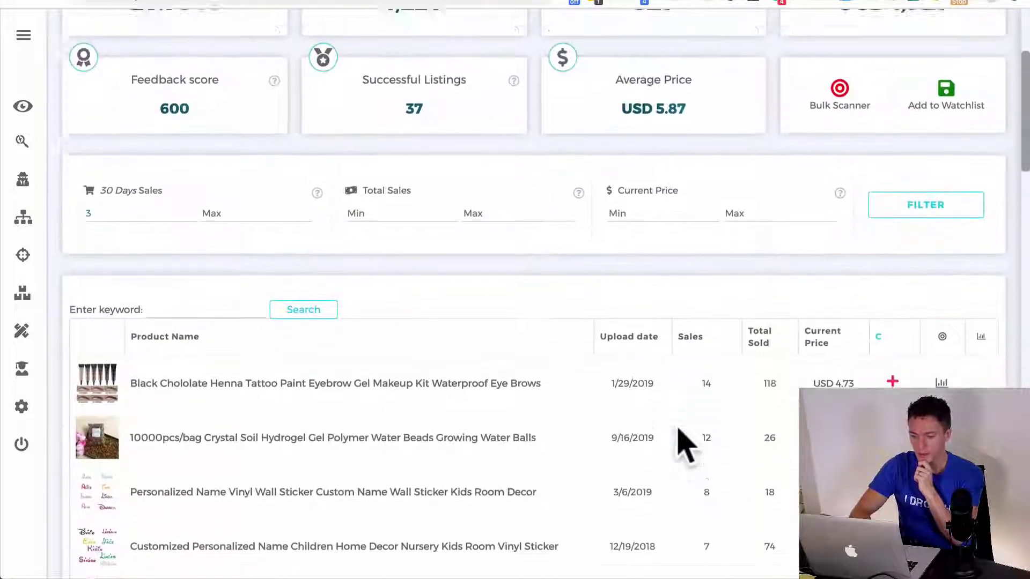
scroll(680, 445, down, 14)
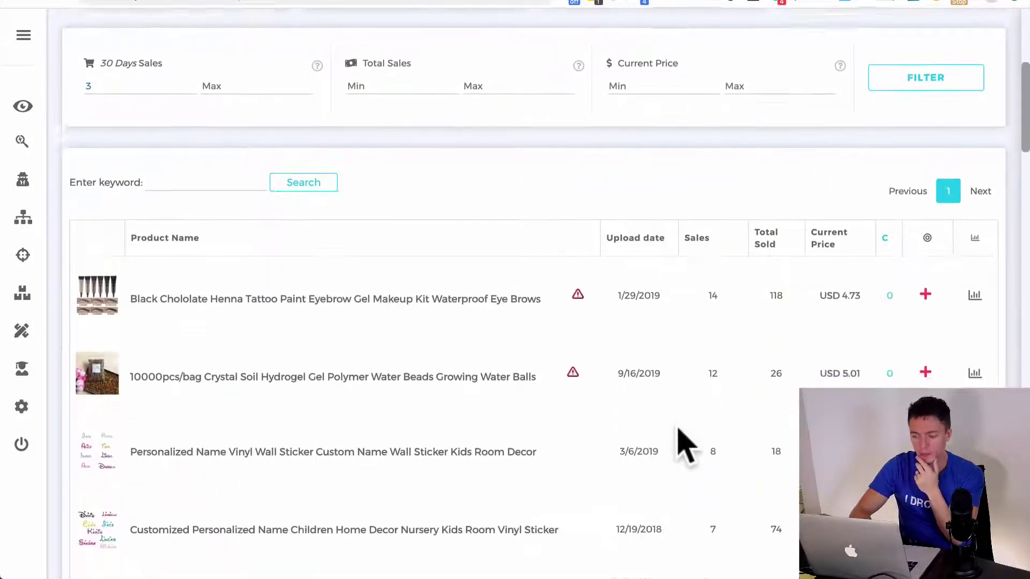
scroll(684, 445, down, 20)
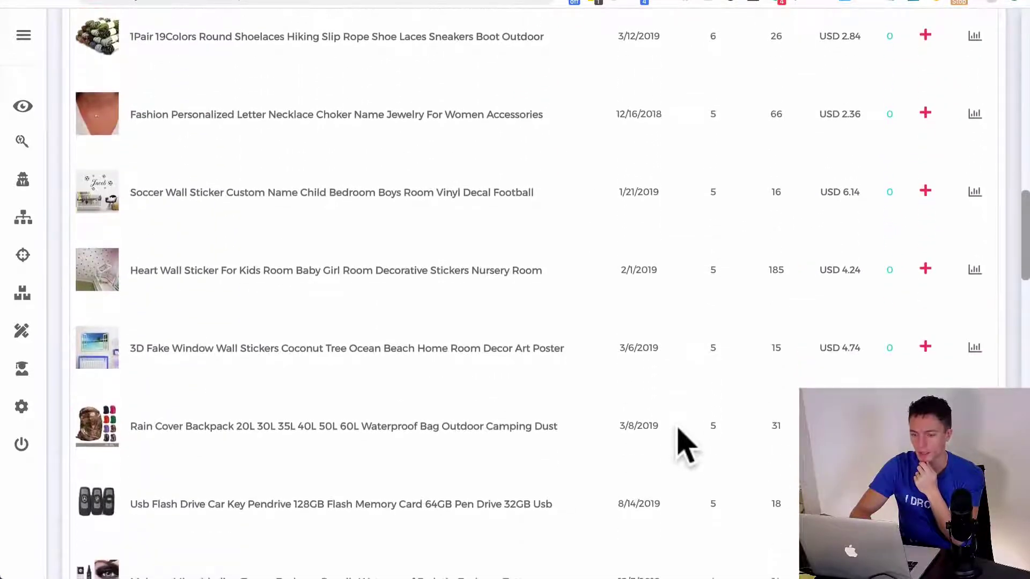
scroll(684, 446, down, 3)
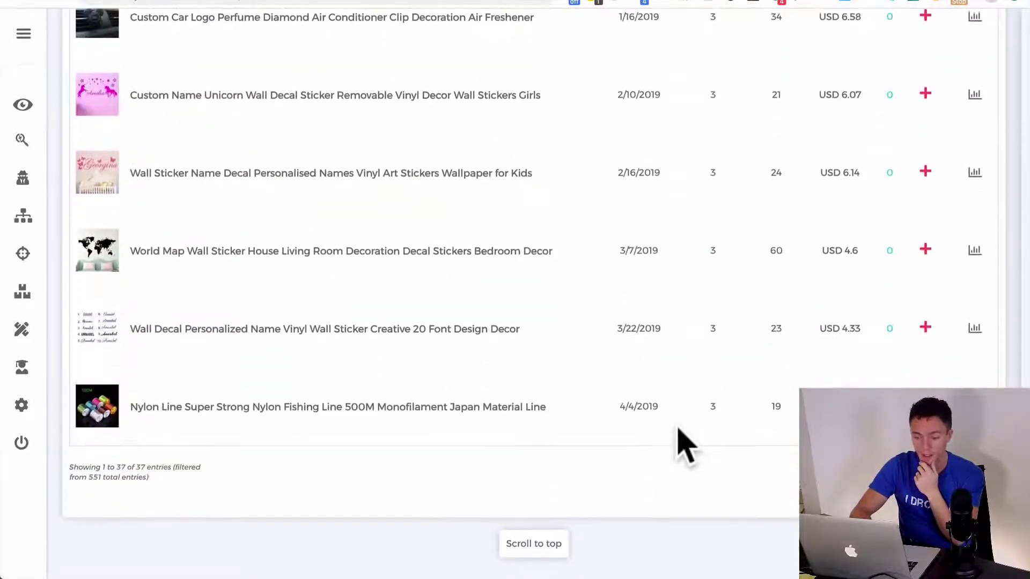
scroll(684, 445, up, 20)
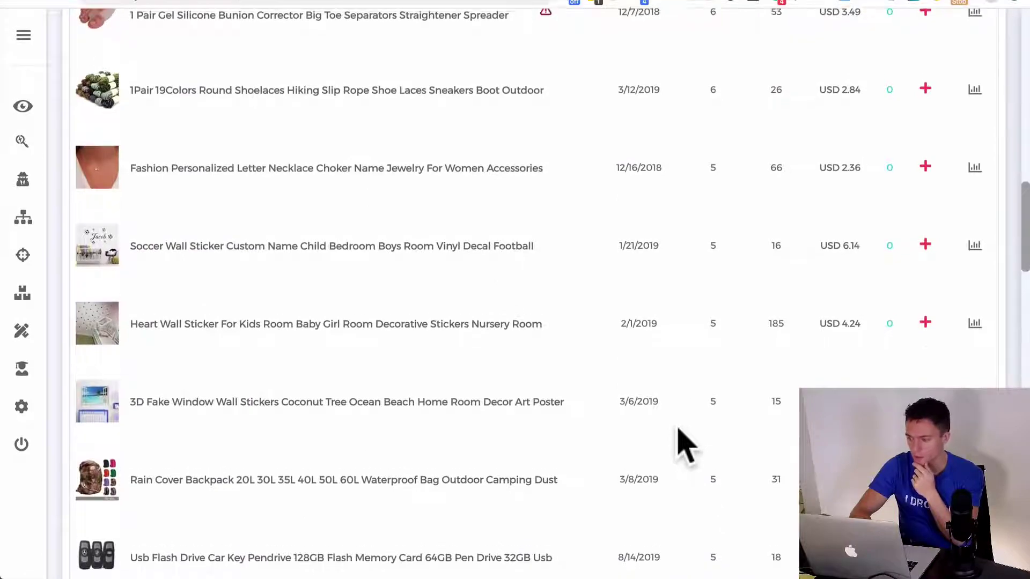
scroll(678, 432, up, 7)
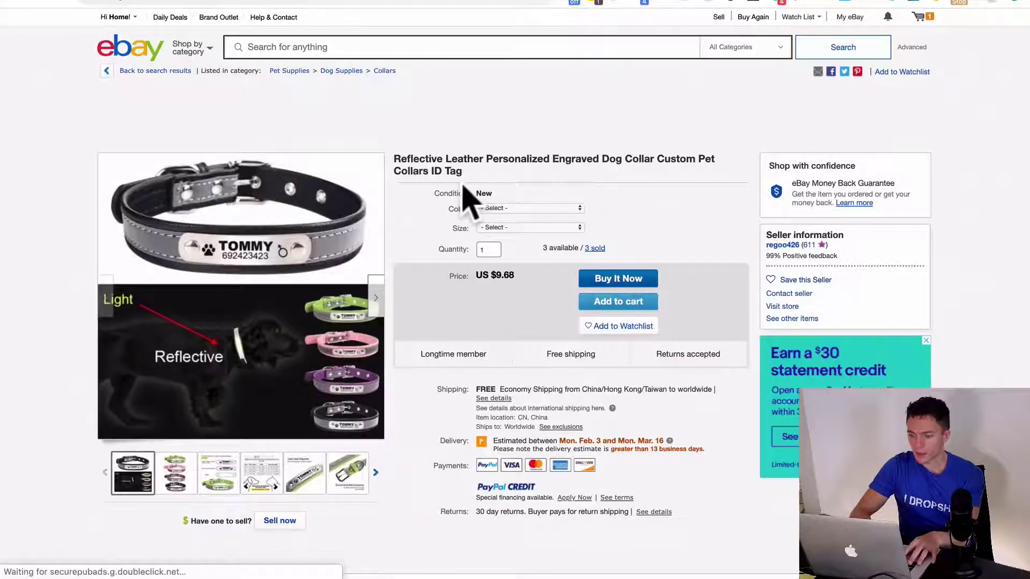
- Examine the dog collar listing's price, sold quantity, shipping and delivery details, item specifics and description
scroll(462, 185, up, 5)
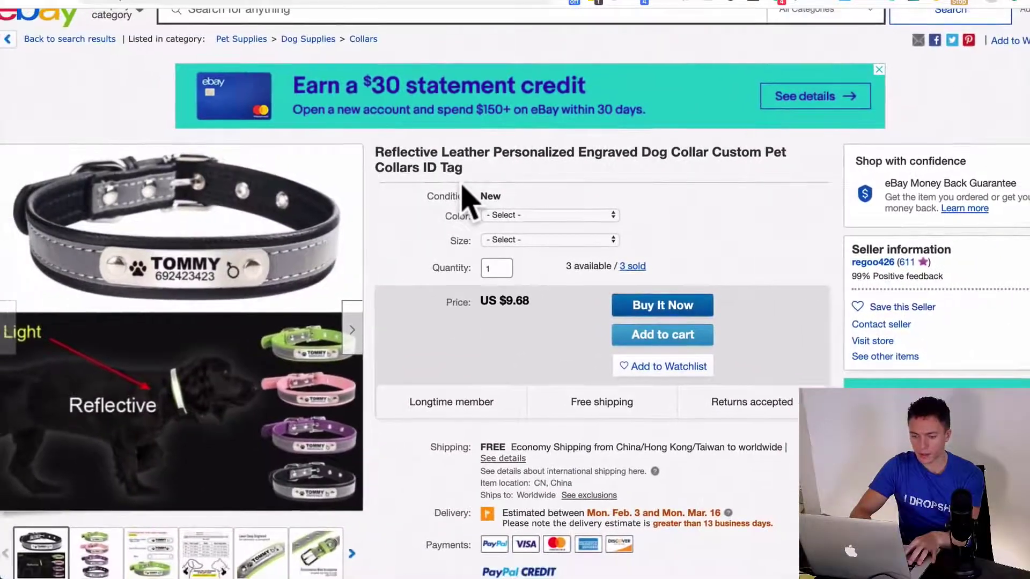
scroll(605, 275, up, 3)
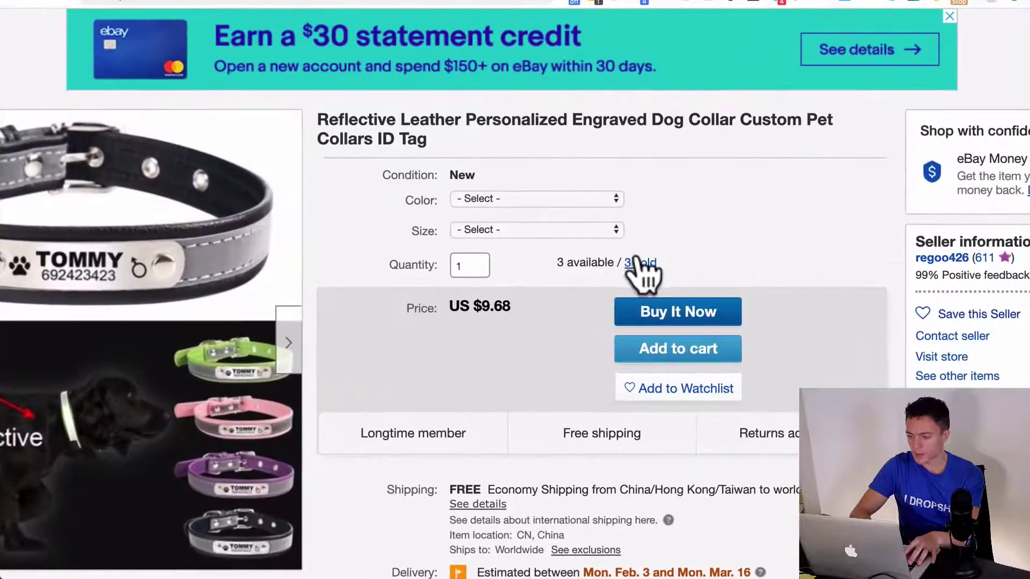
scroll(616, 340, down, 3)
scroll(616, 340, up, 2)
scroll(616, 340, down, 3)
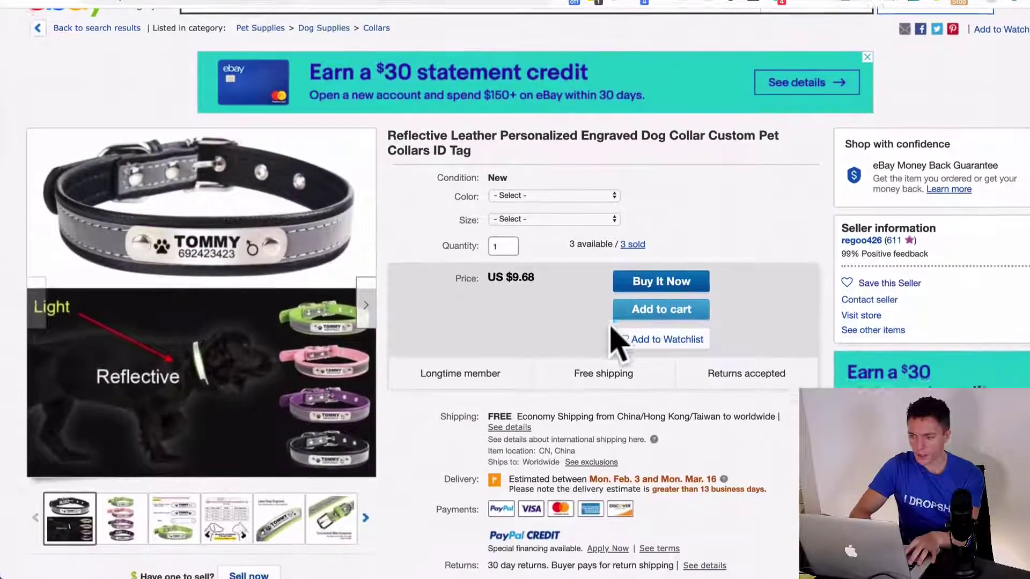
scroll(617, 343, down, 9)
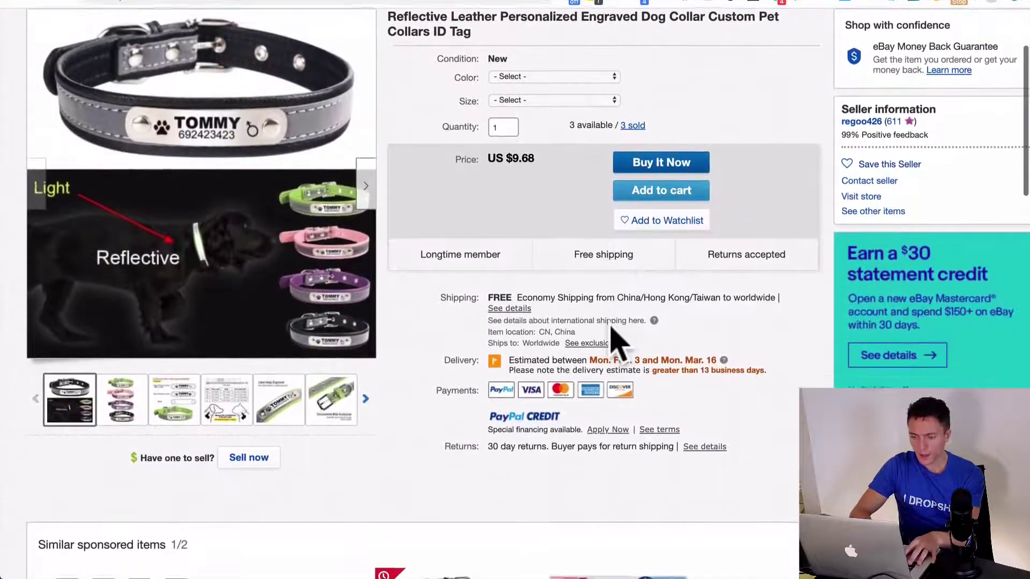
scroll(617, 343, up, 9)
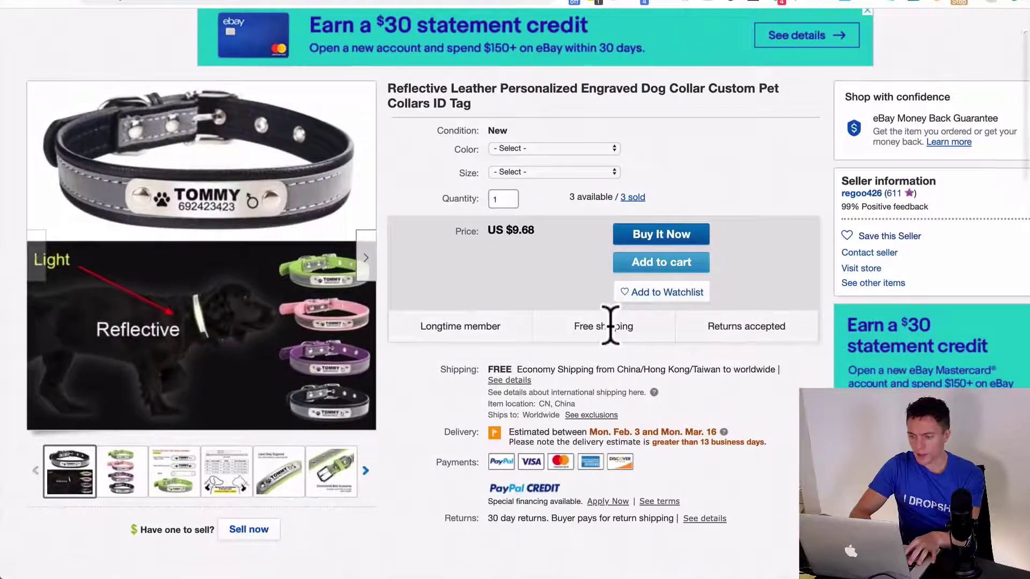
scroll(611, 326, down, 15)
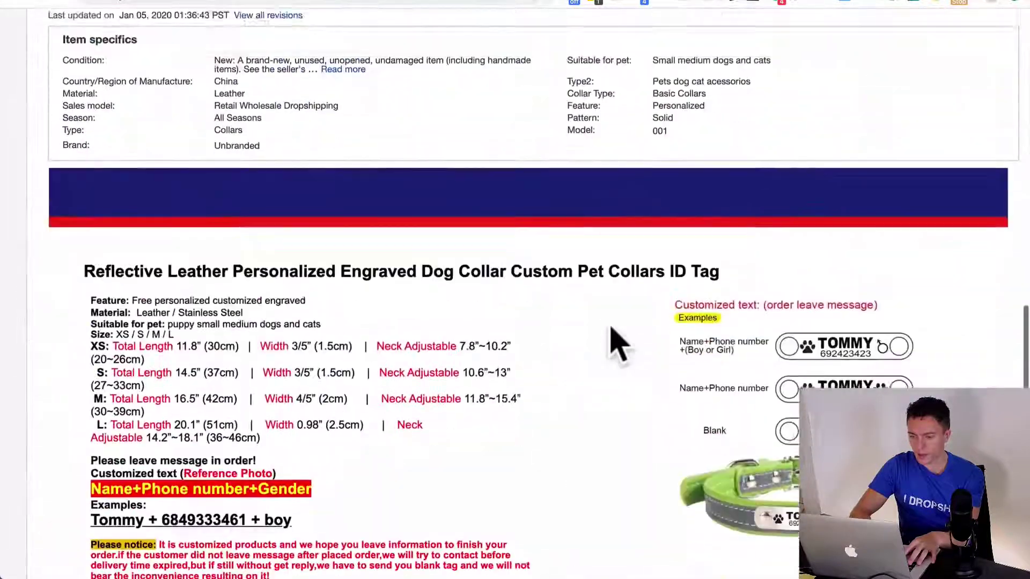
- Search Google for the customization notice text from the dog collar listing's description and look through the results for the supplier
scroll(618, 344, down, 3)
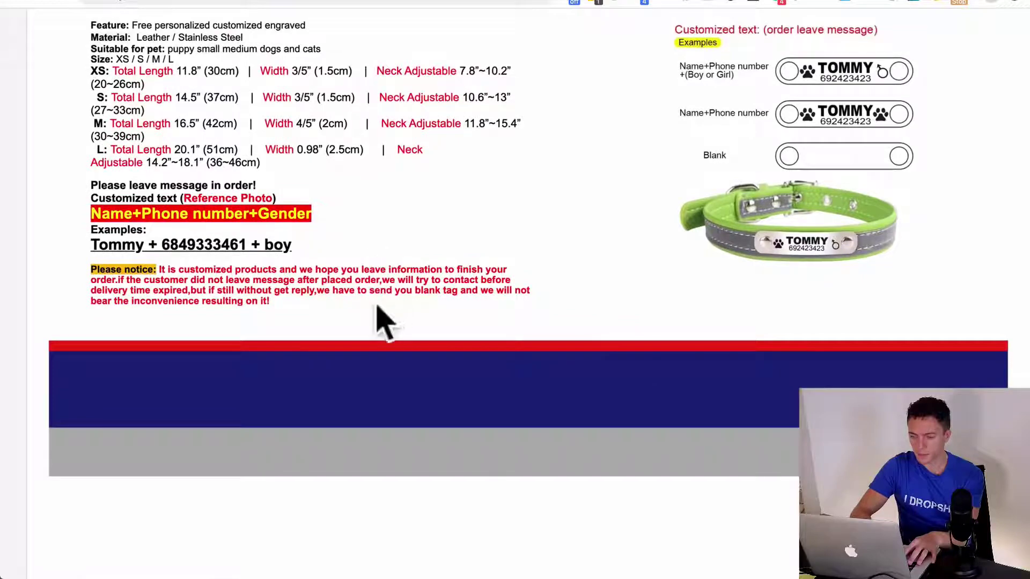
drag(378, 310, 159, 271)
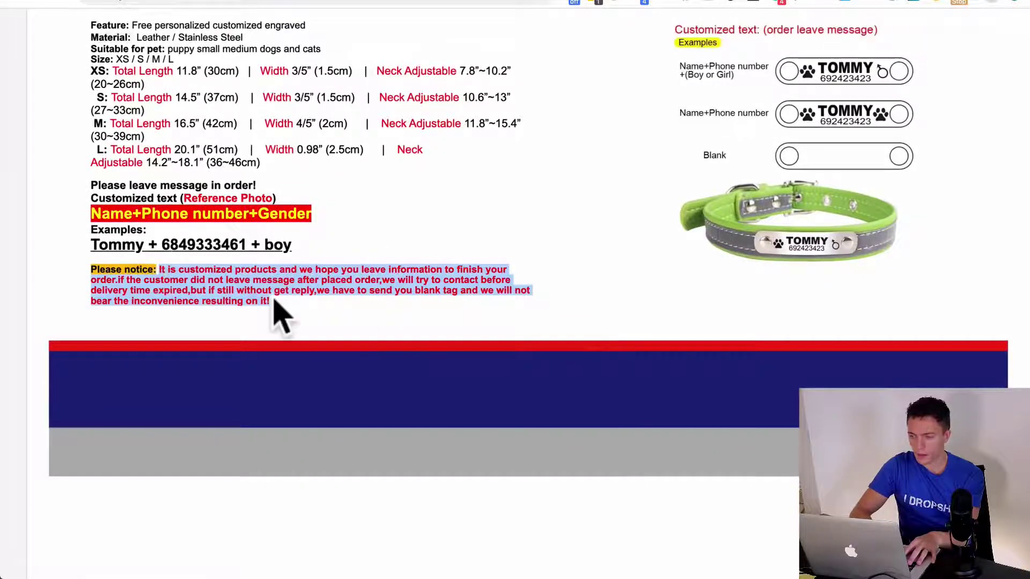
scroll(282, 317, down, 5)
scroll(282, 317, up, 8)
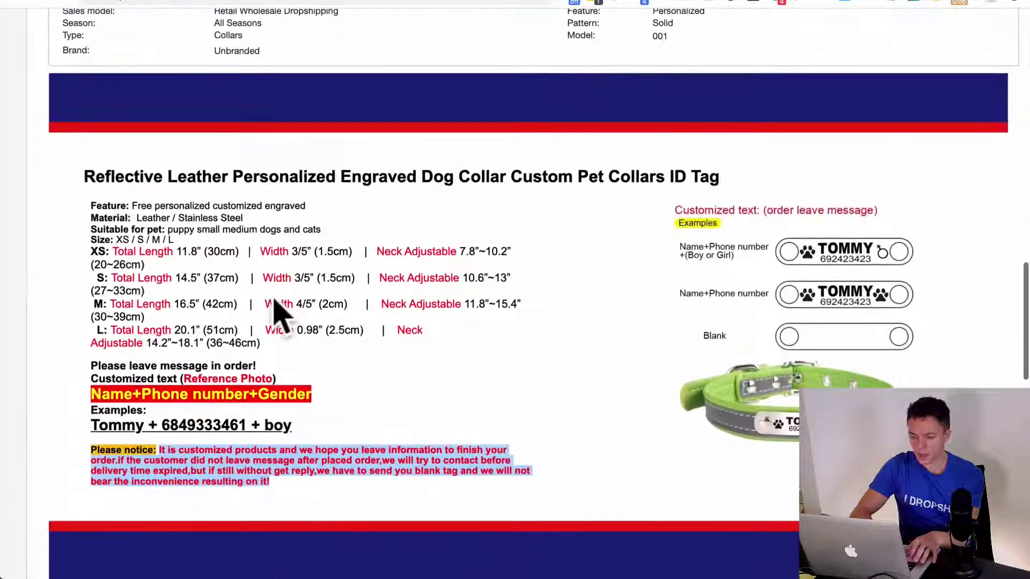
right_click(271, 459)
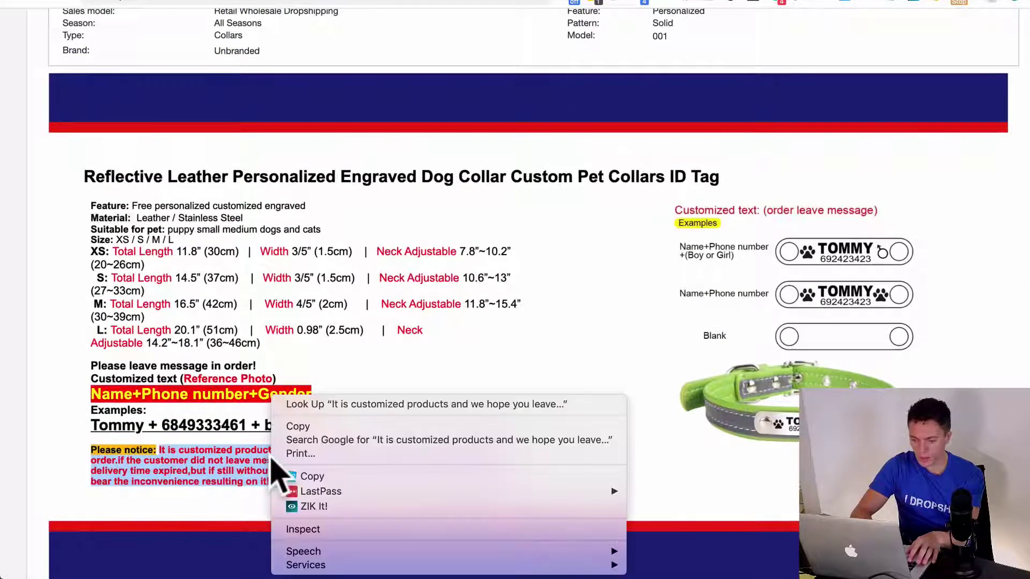
click(297, 446)
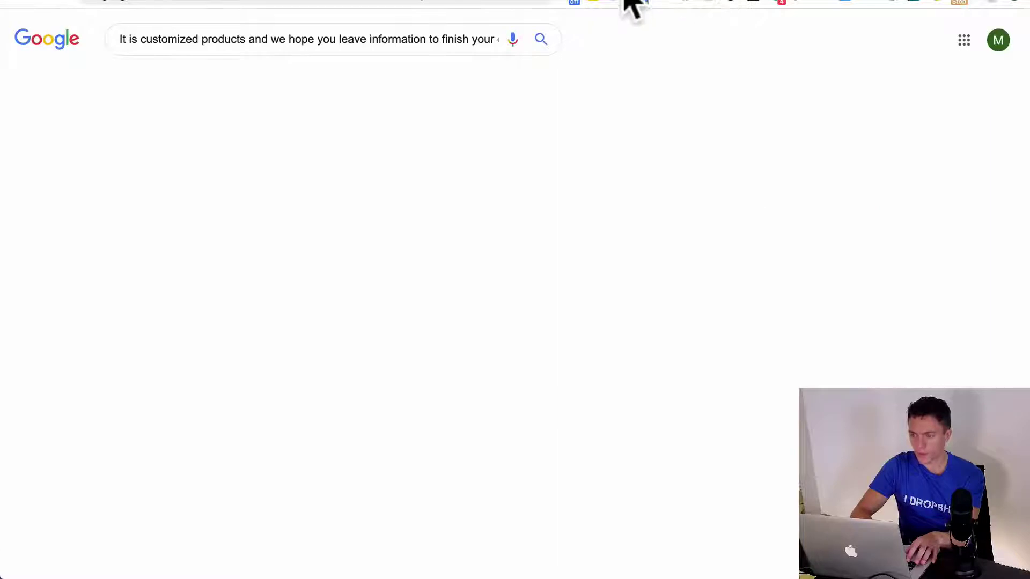
scroll(633, 276, down, 1)
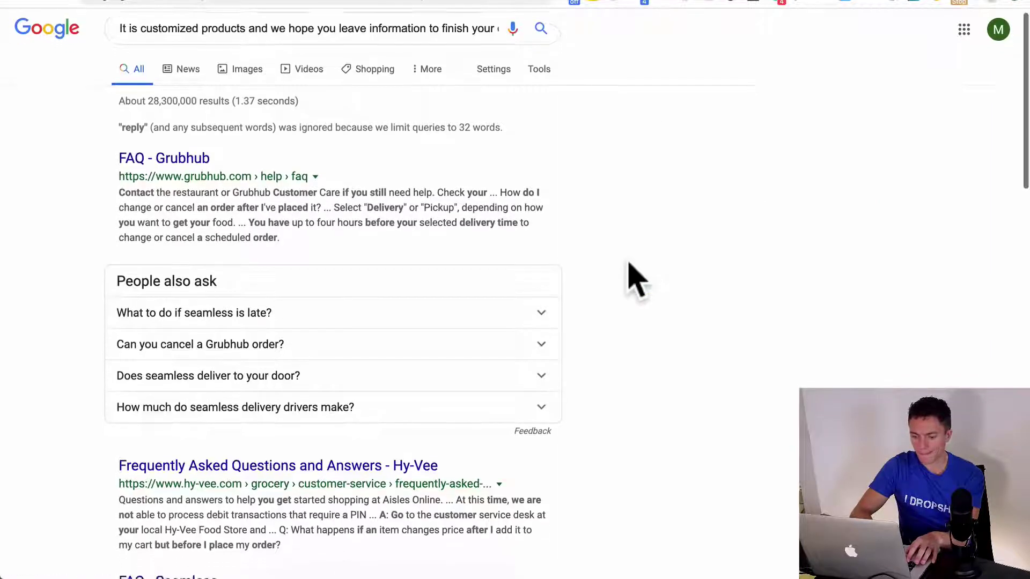
scroll(636, 279, down, 10)
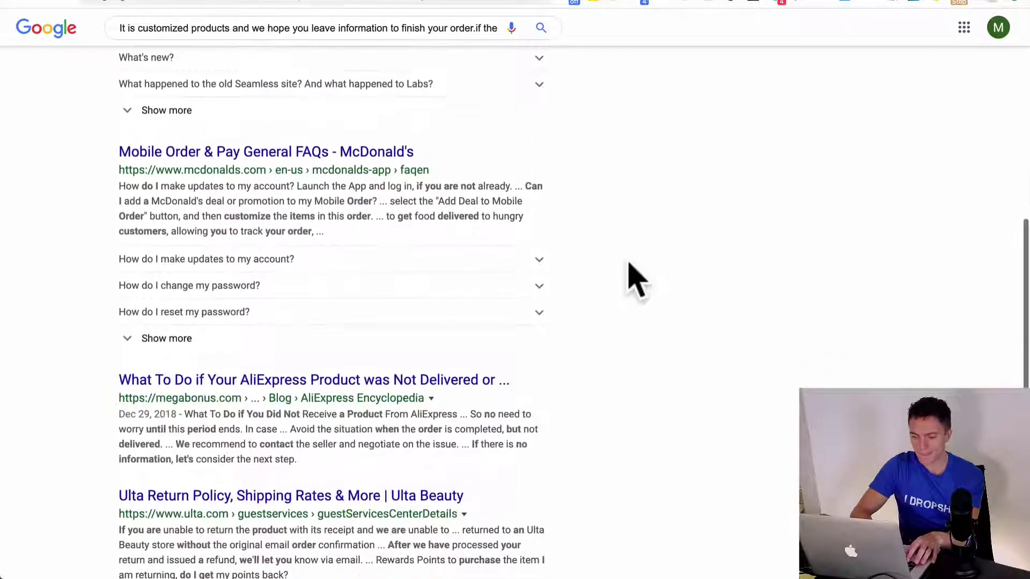
scroll(636, 279, down, 5)
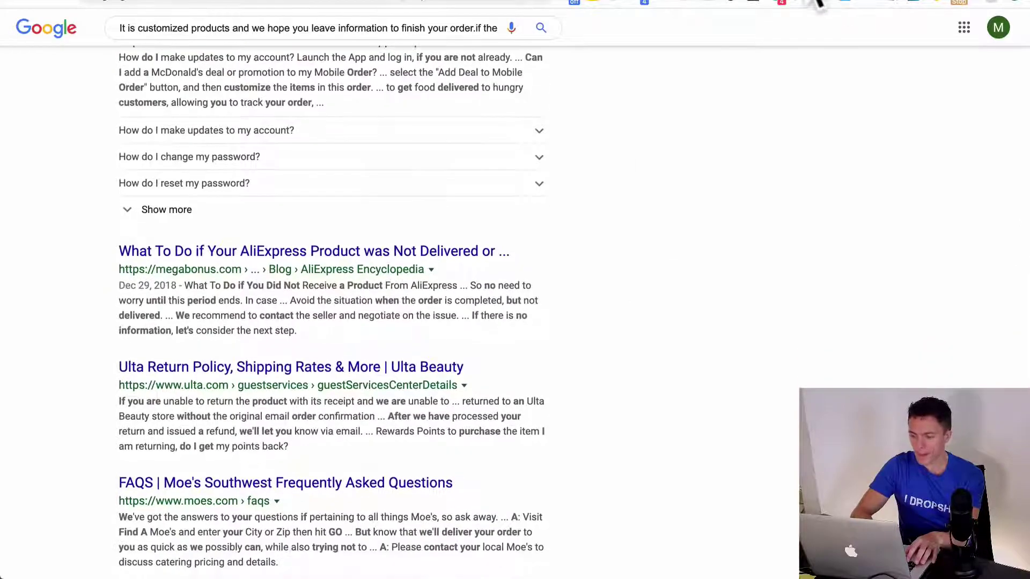
scroll(805, 230, down, 8)
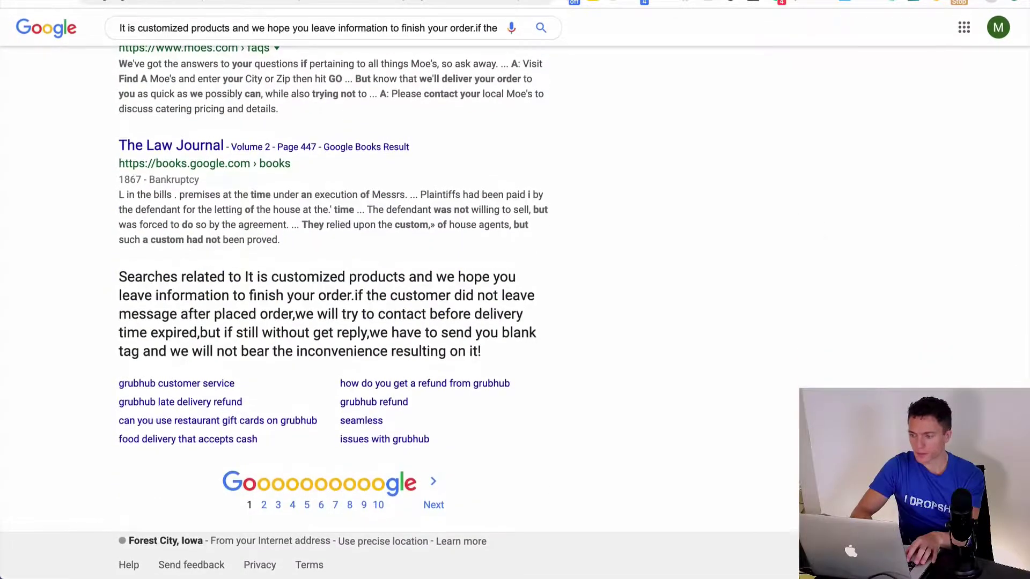
- Return to the eBay dog collar listing, enlarge the photo of the four collar colors and run a Google image search on it
click(813, 2)
scroll(652, 330, up, 15)
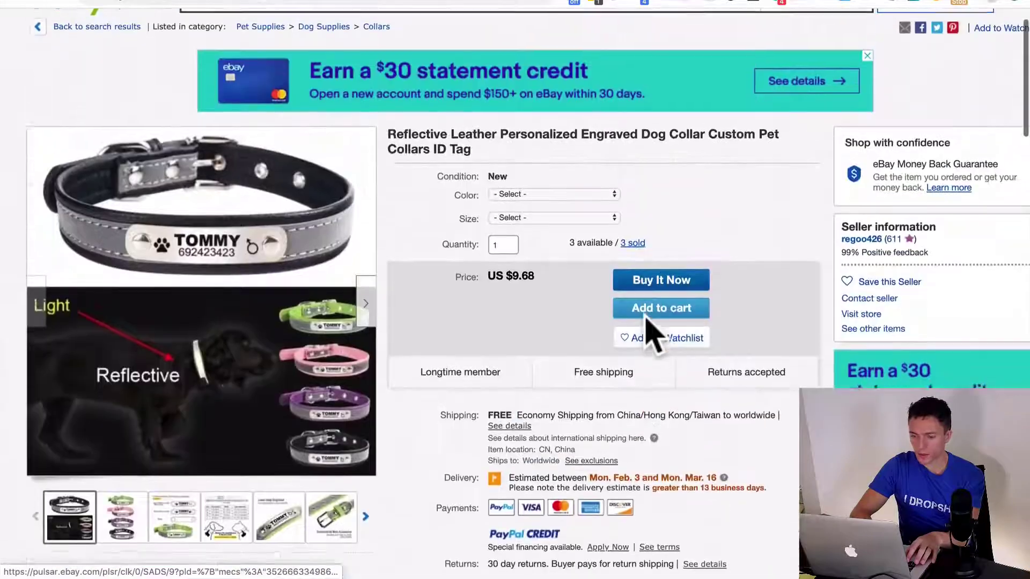
click(124, 525)
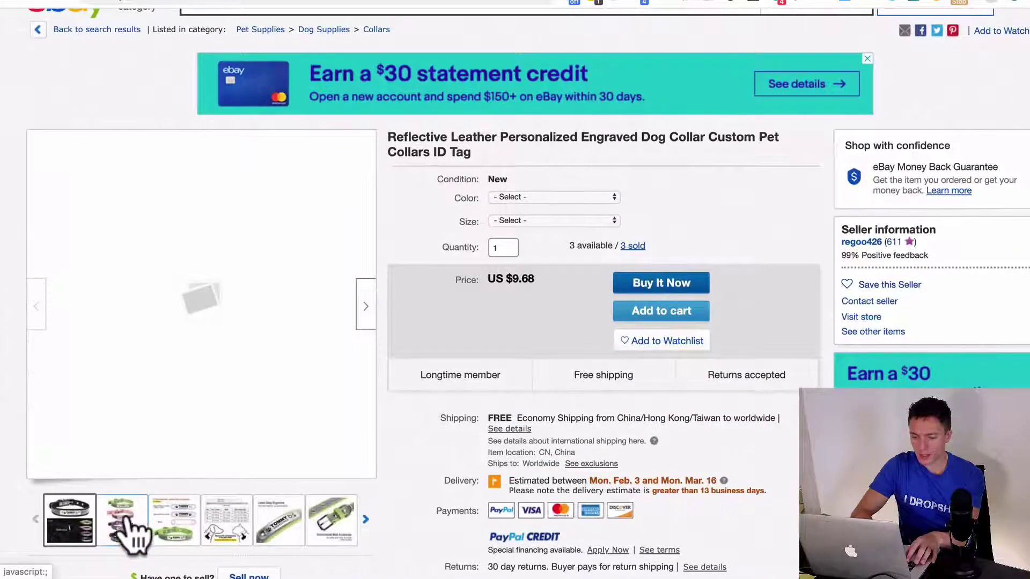
click(225, 299)
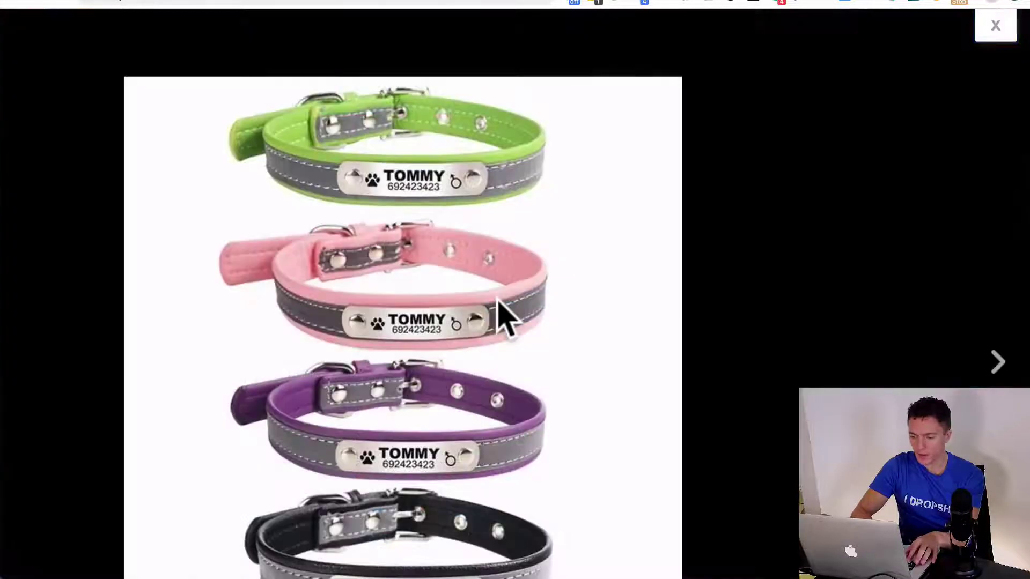
right_click(499, 299)
click(571, 361)
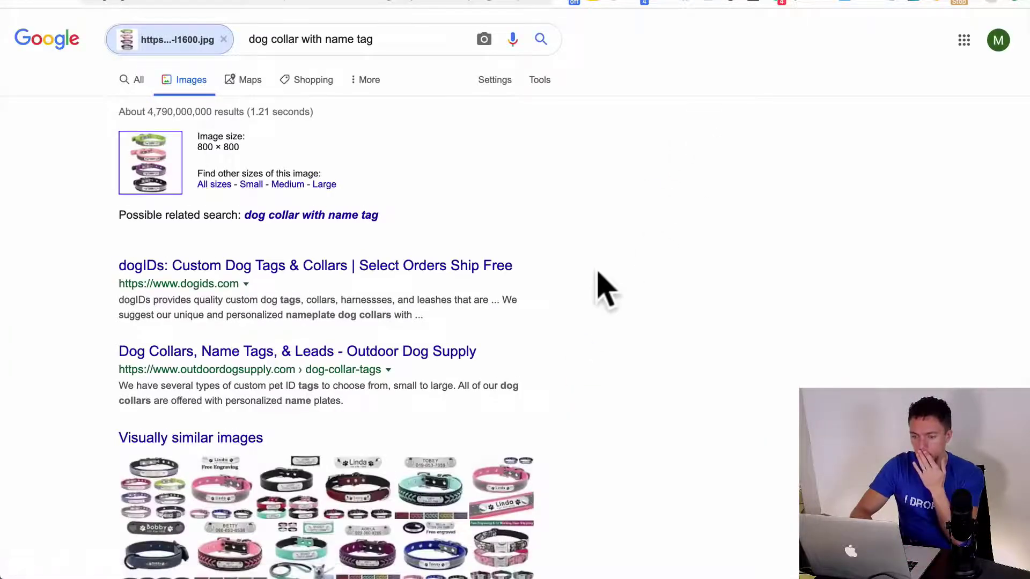
- Look through the pages with matching images and open the AliExpress result for the FLOWGOGO reflective leather engraved dog collar
scroll(603, 290, down, 10)
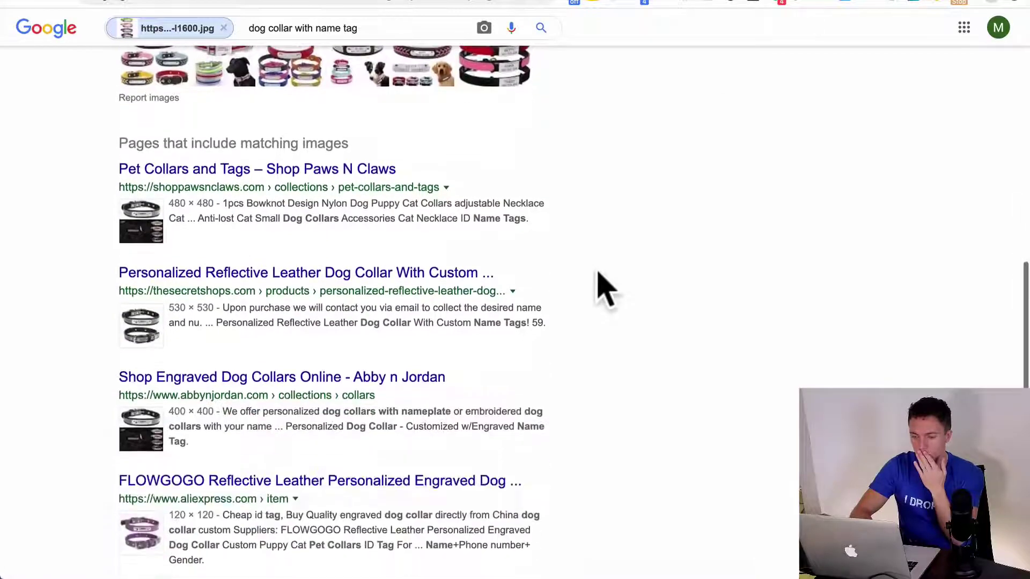
scroll(605, 290, down, 4)
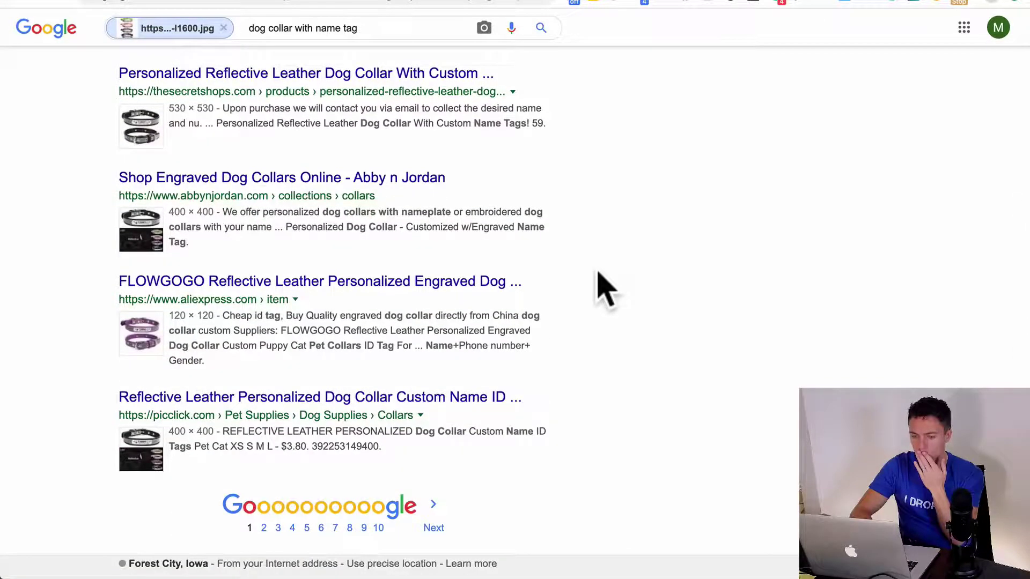
scroll(378, 314, up, 5)
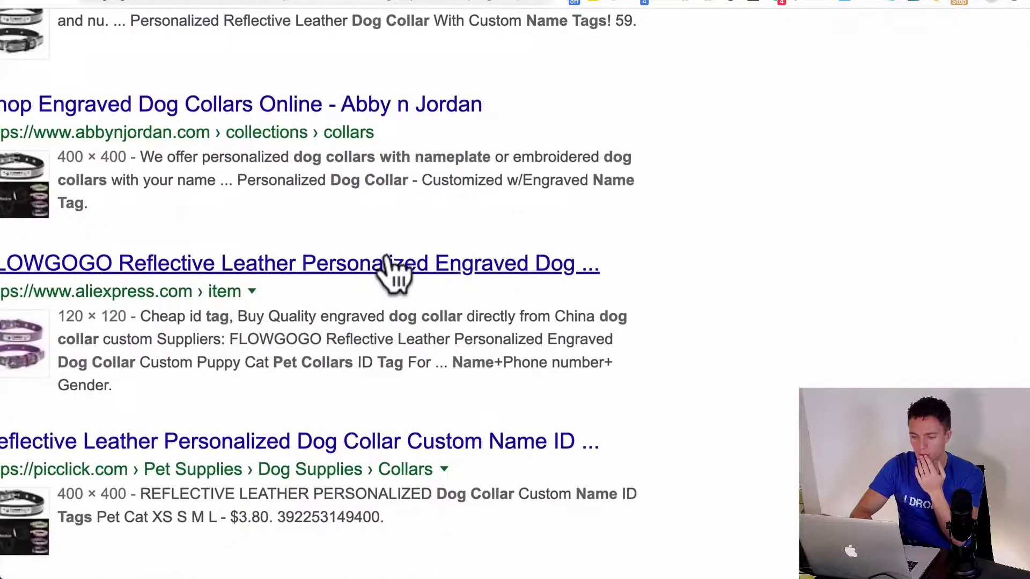
click(390, 263)
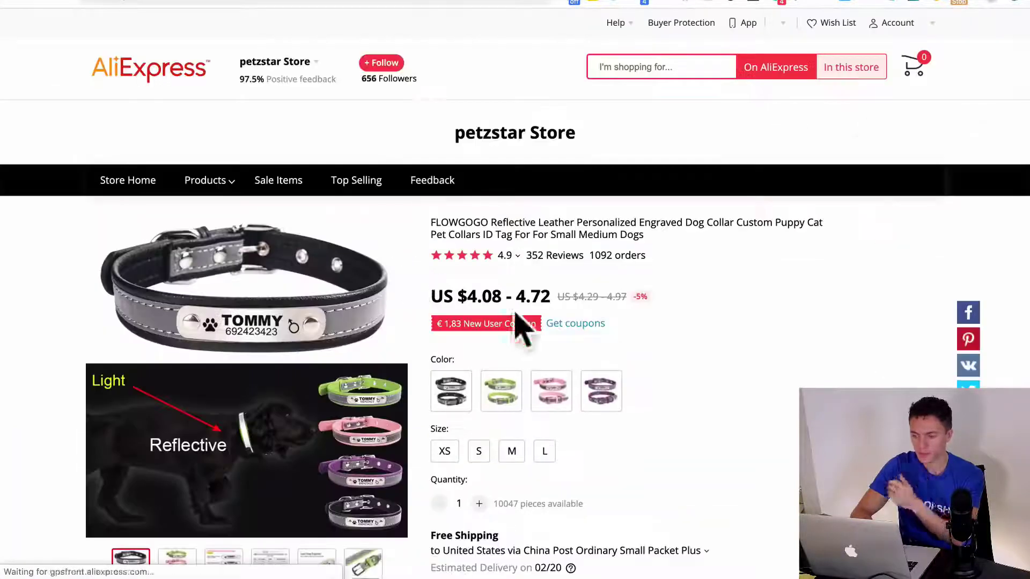
- Select the Black color and size S on the AliExpress collar page and compare its price with the eBay listing
scroll(667, 389, down, 3)
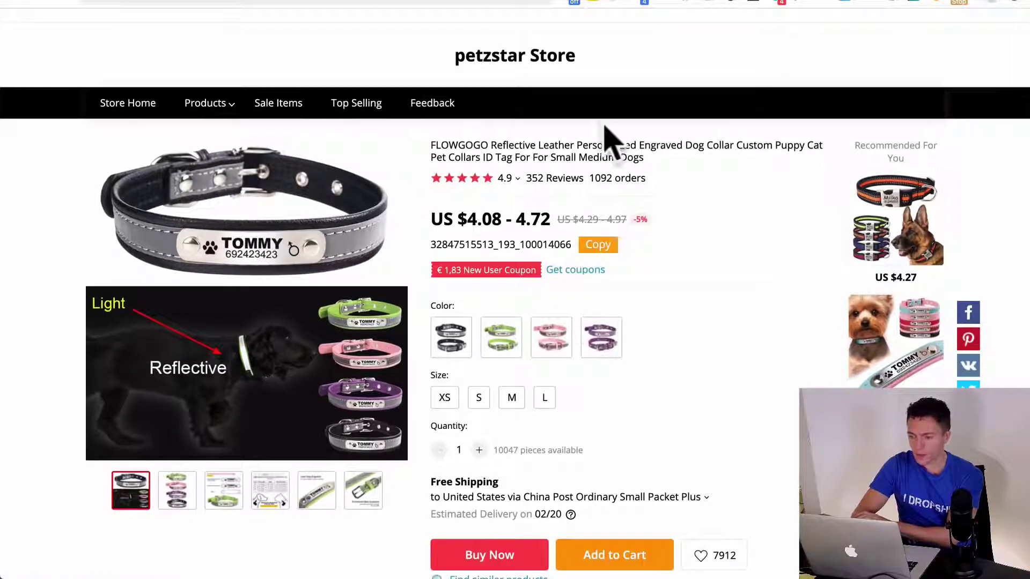
click(449, 344)
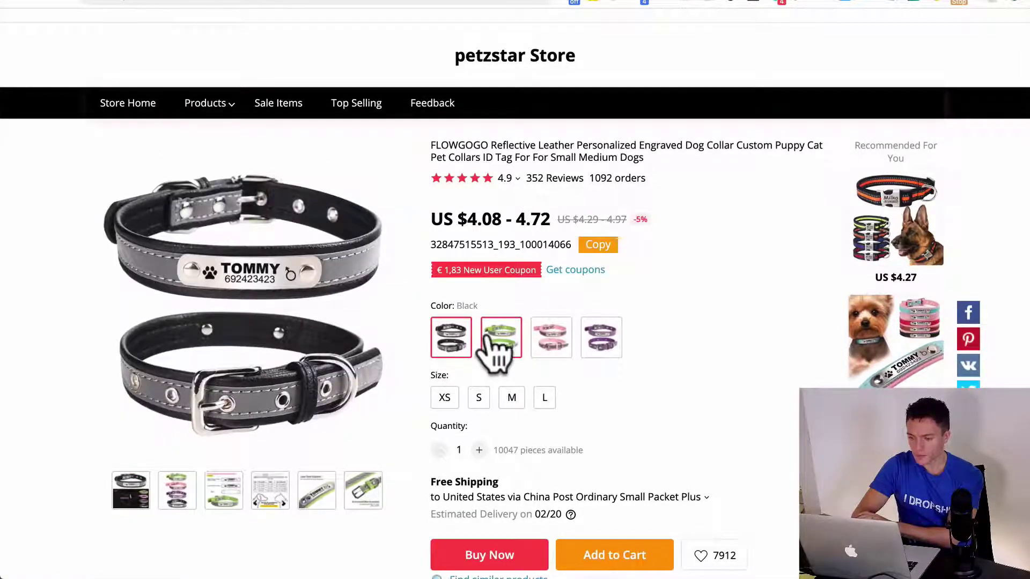
click(472, 405)
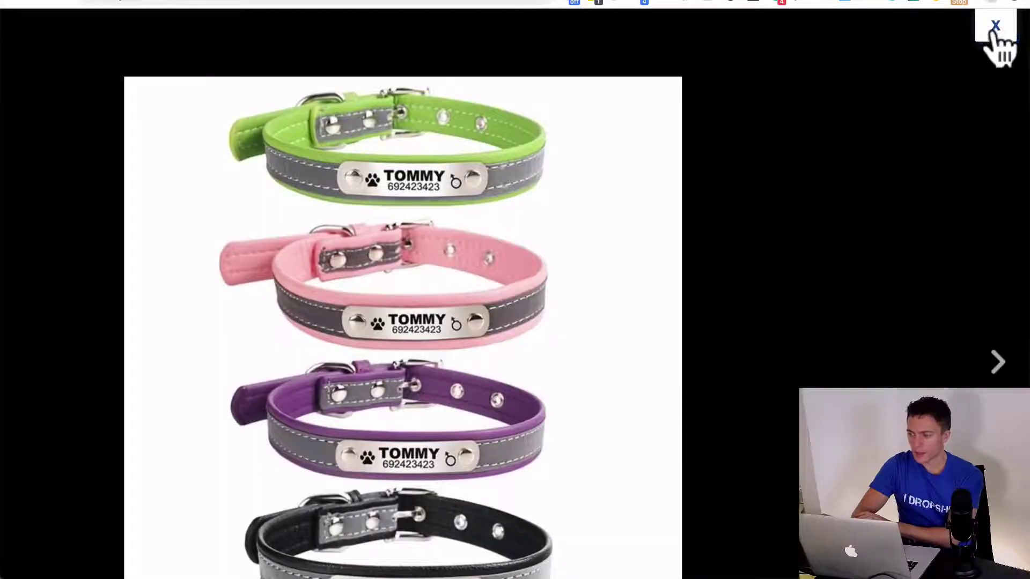
click(995, 27)
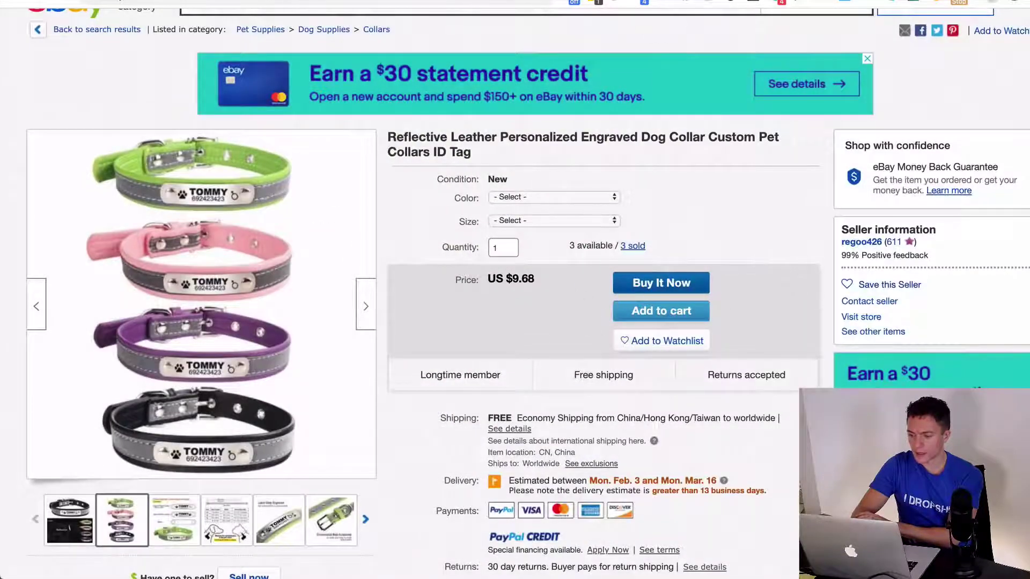
click(726, 3)
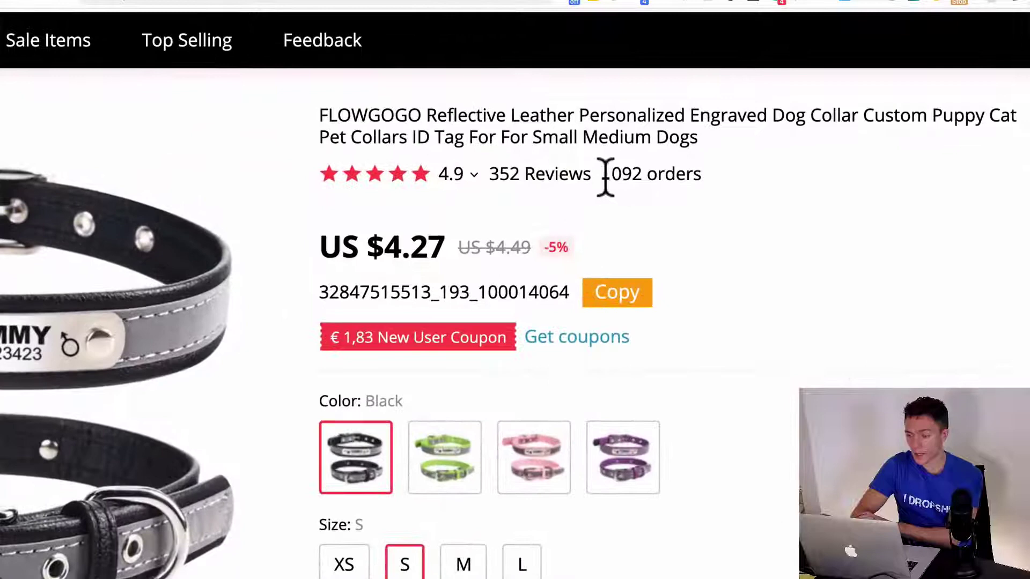
- Check the AliExpress collar's order count and reviews, plus the petzstar Store's feedback, opening date and detailed seller ratings
drag(591, 180, 626, 180)
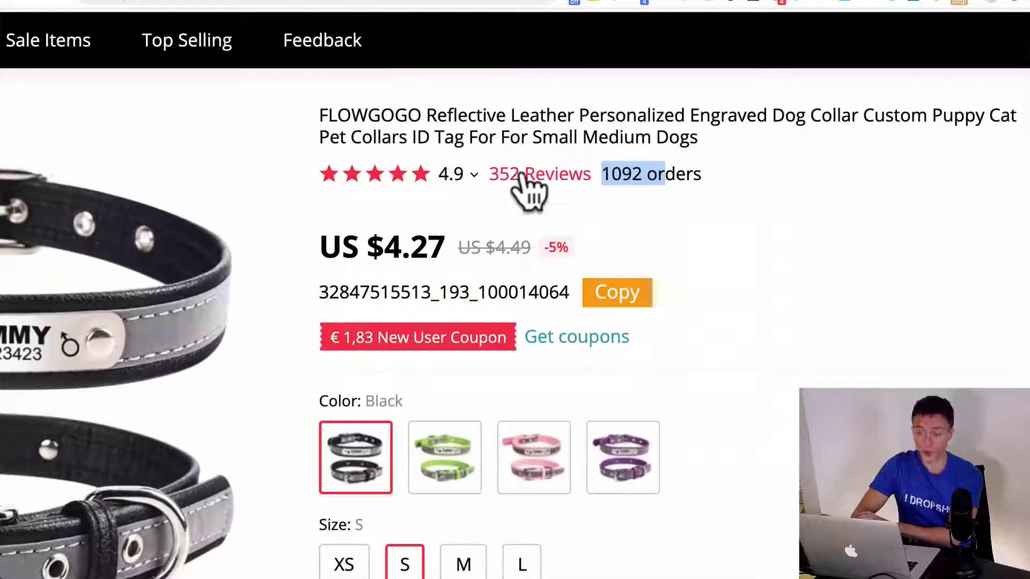
scroll(552, 167, up, 1)
scroll(553, 169, up, 5)
scroll(553, 171, left, 3)
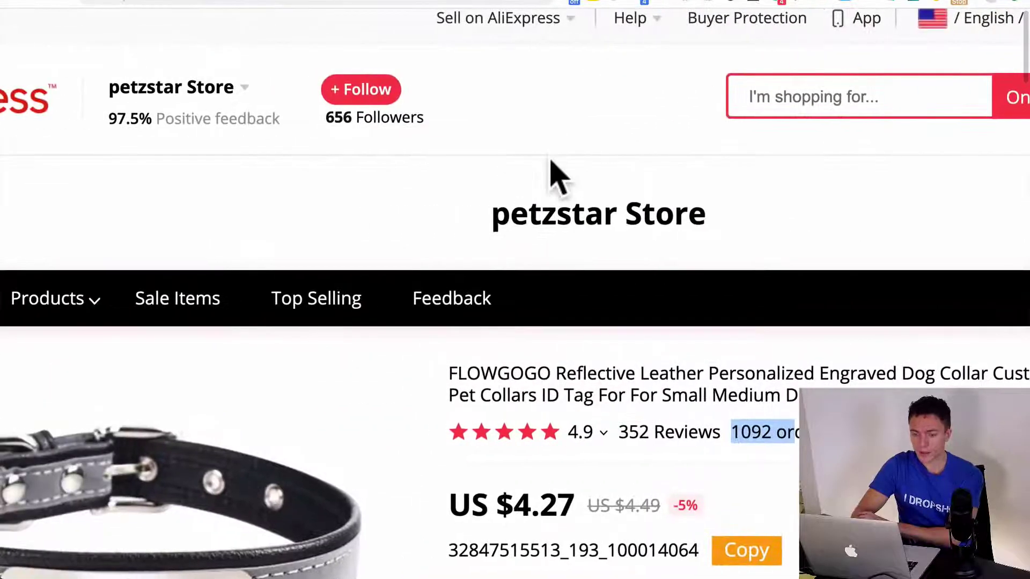
mouse_move(147, 122)
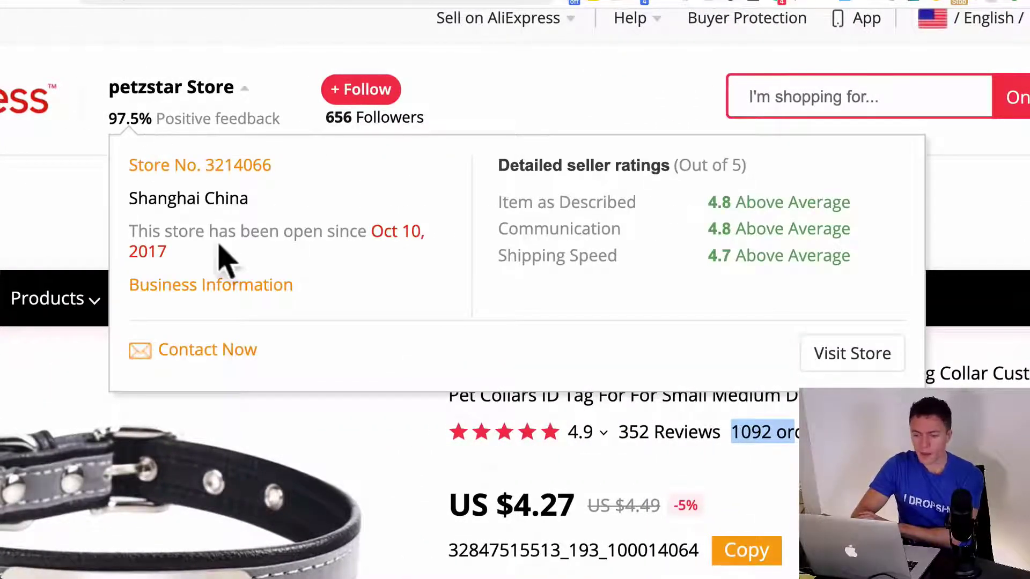
drag(236, 232, 271, 266)
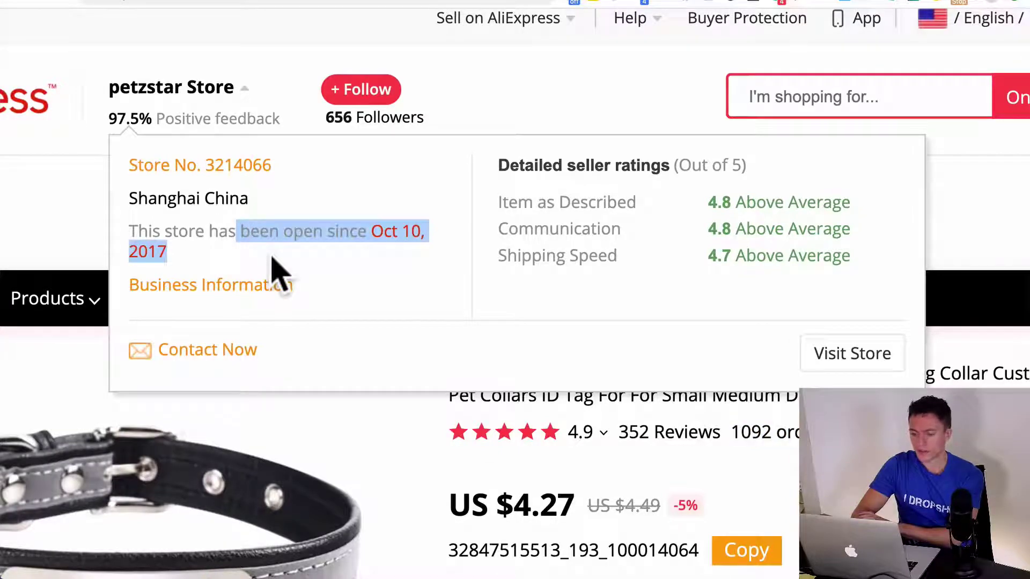
key(super+minus)
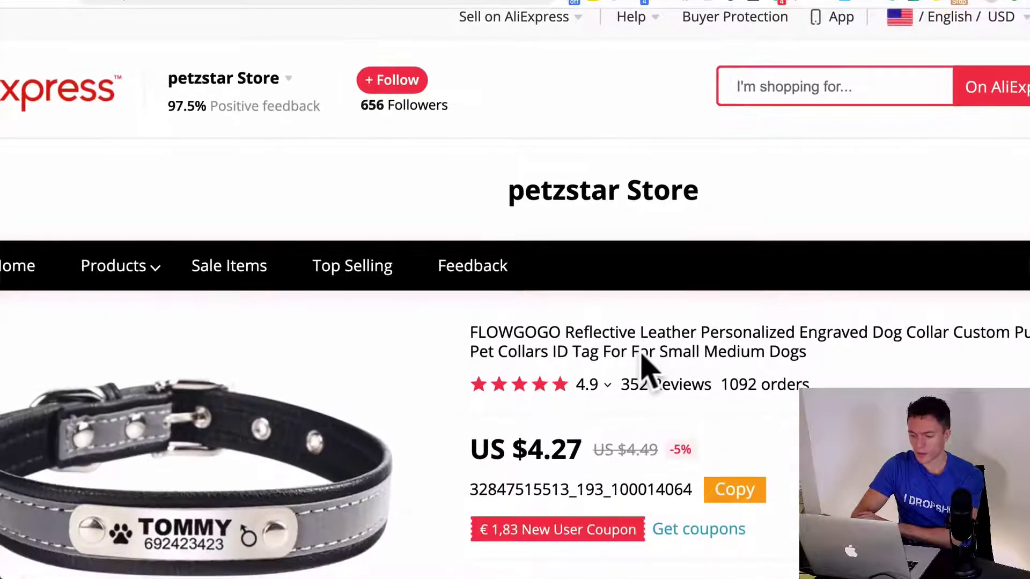
key(super+minus)
key(super+minus)
key(super+minus)
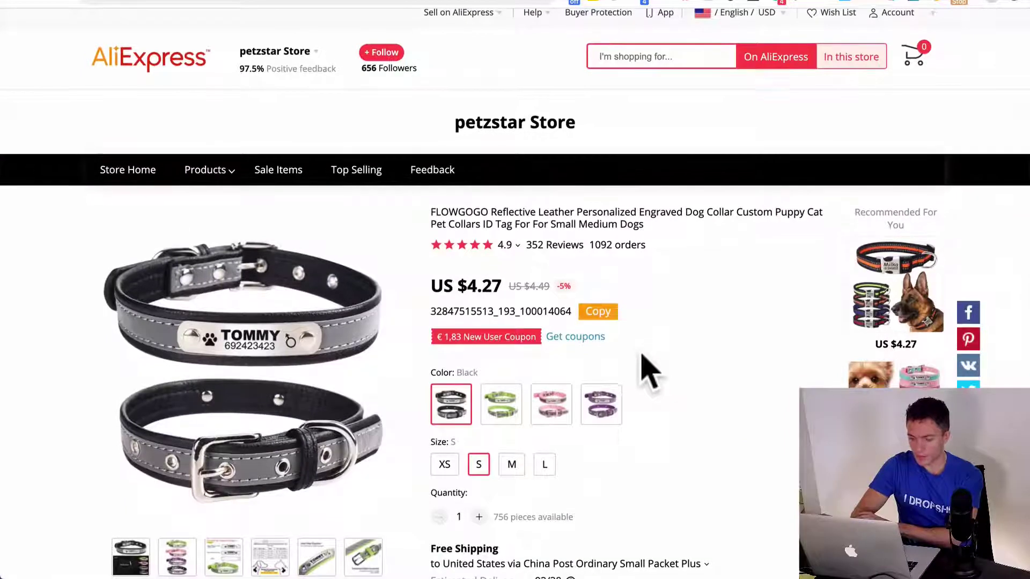
scroll(650, 370, down, 2)
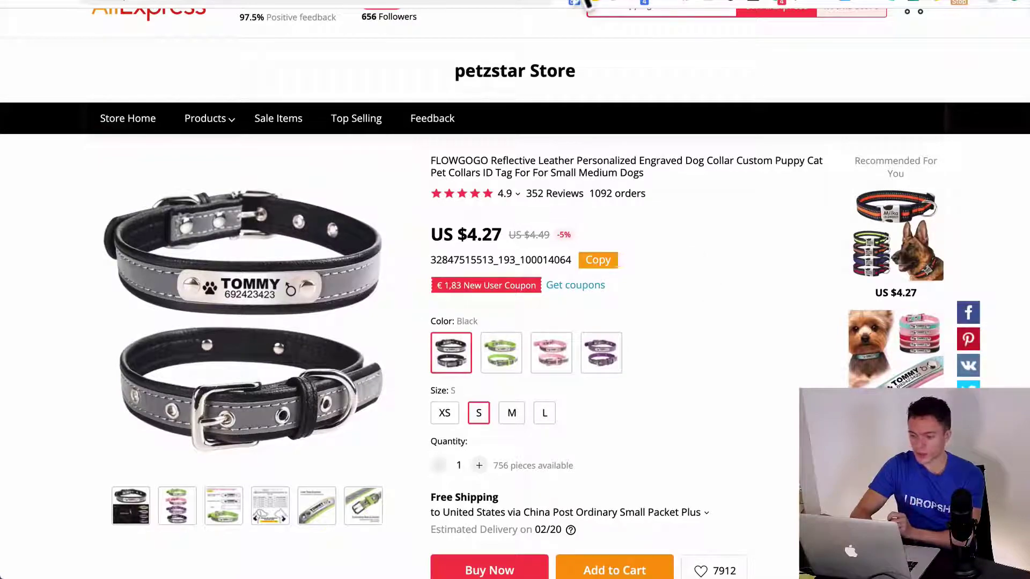
scroll(732, 241, down, 15)
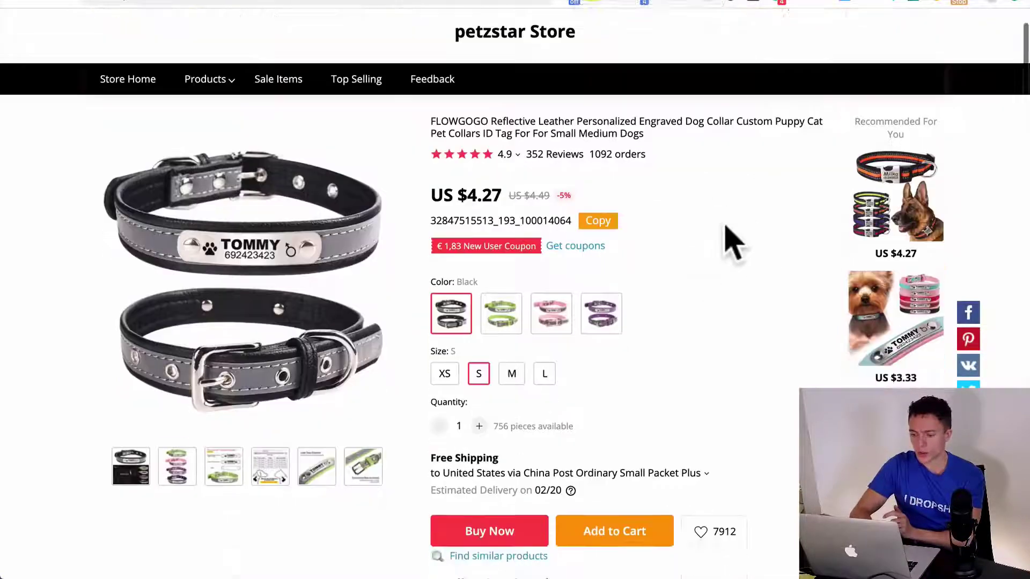
scroll(733, 242, up, 15)
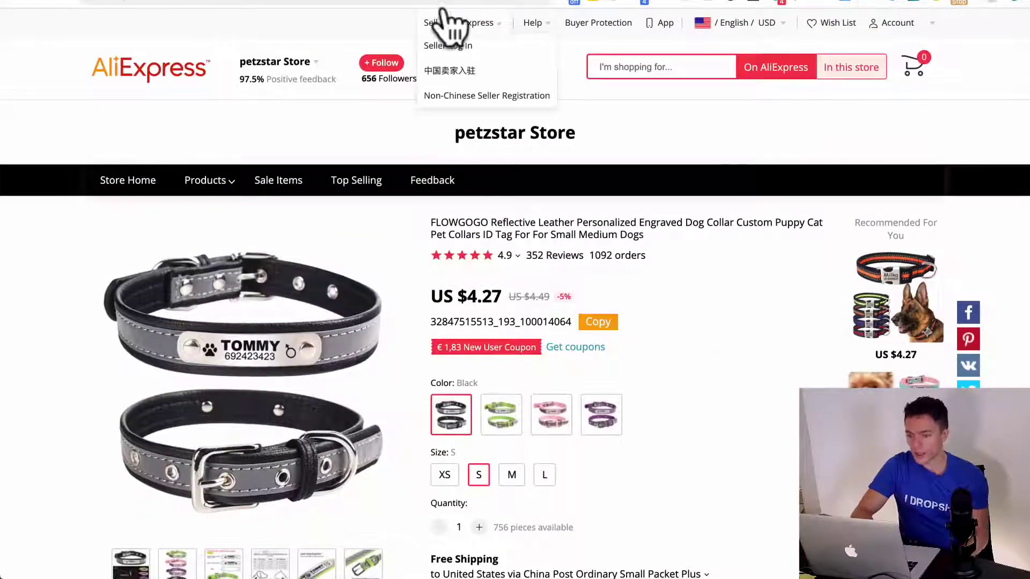
click(392, 6)
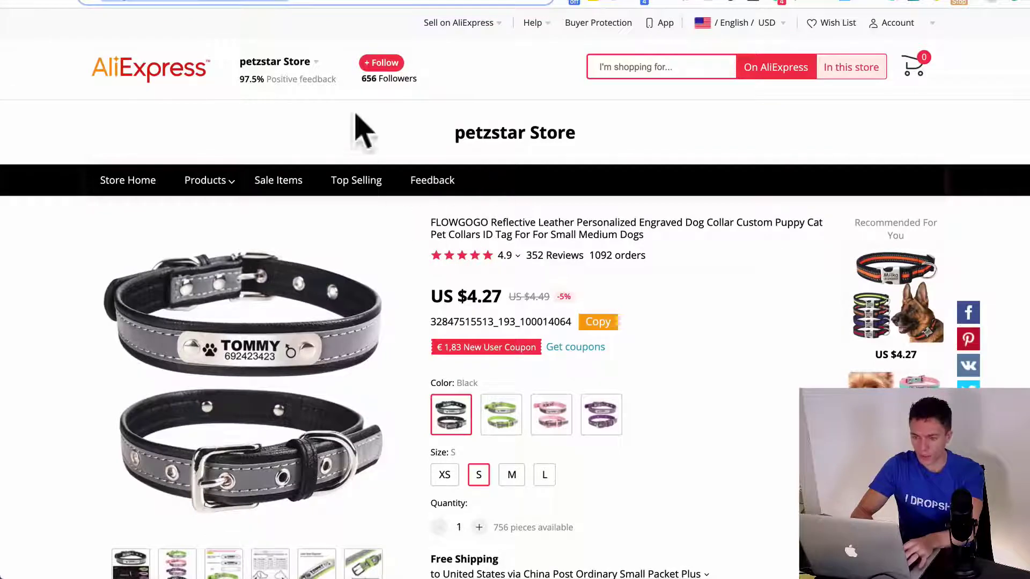
click(884, 3)
scroll(177, 81, up, 3)
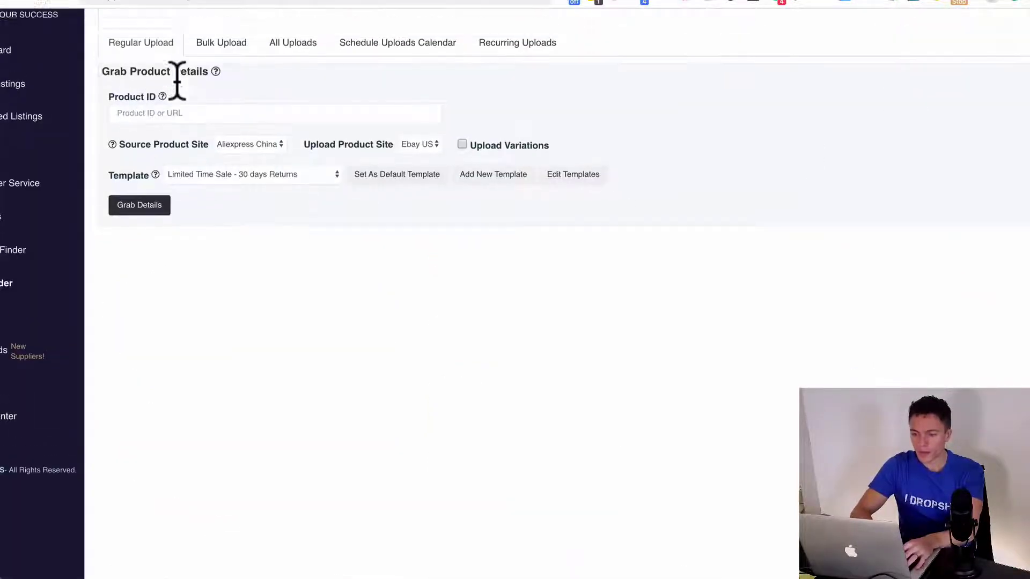
click(179, 166)
text(https://www.aliexpress.com/item/32847515513.html)
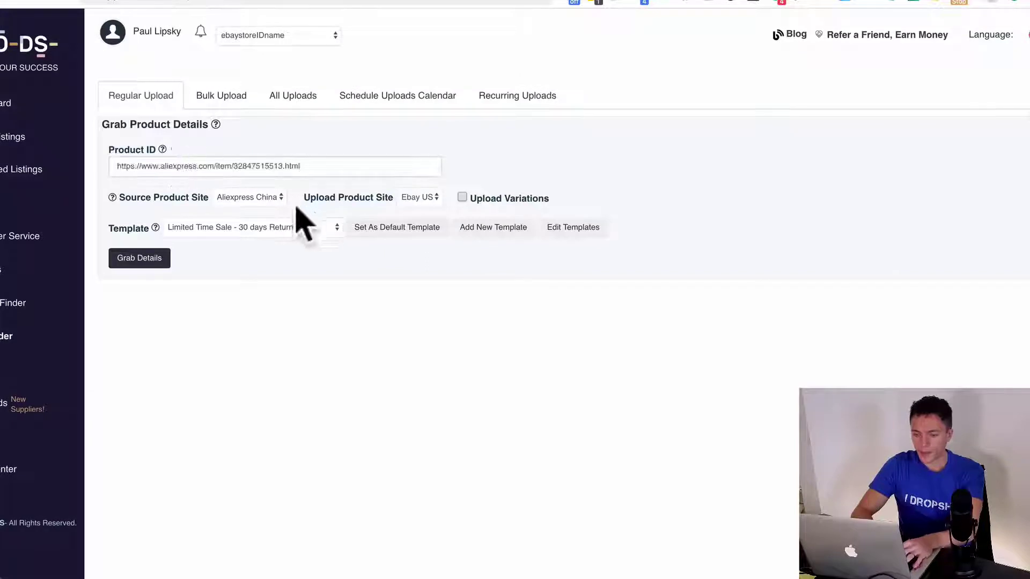
key(super+equal)
key(super+equal)
key(super+equal)
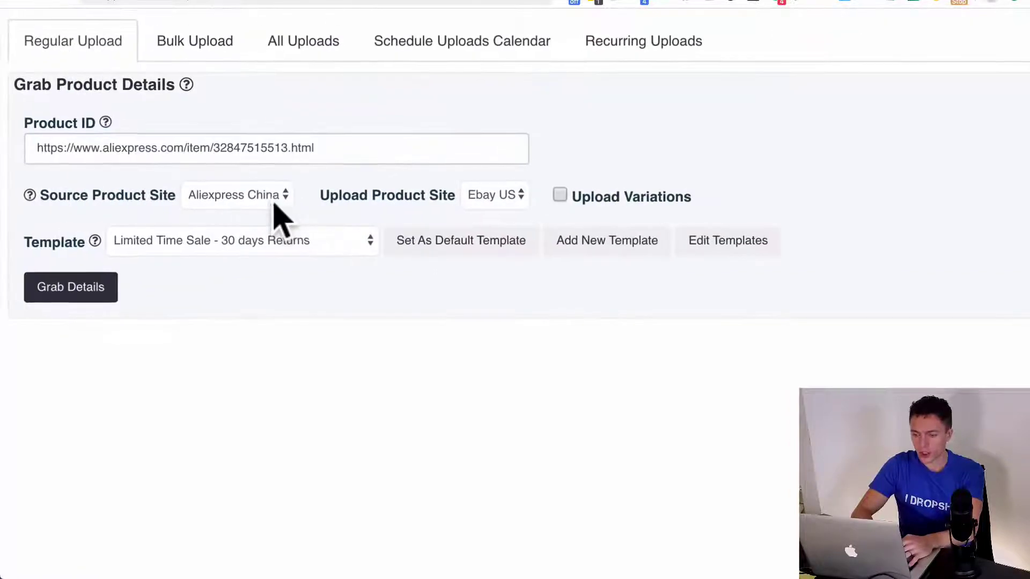
- Try to grab the collar's product details with variations included and the Simply Blue template, and dismiss the resulting dialog
click(561, 196)
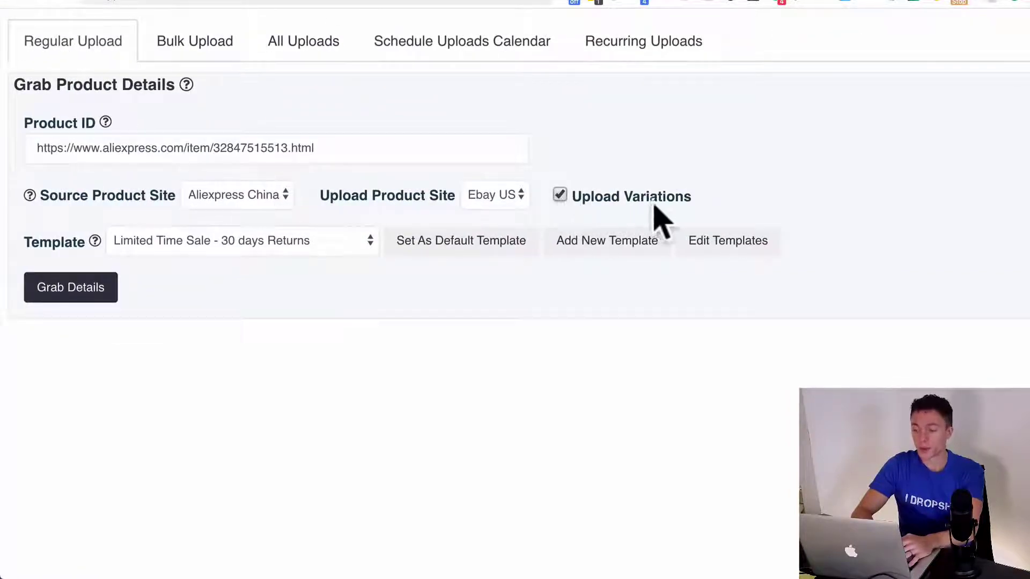
scroll(659, 209, left, 3)
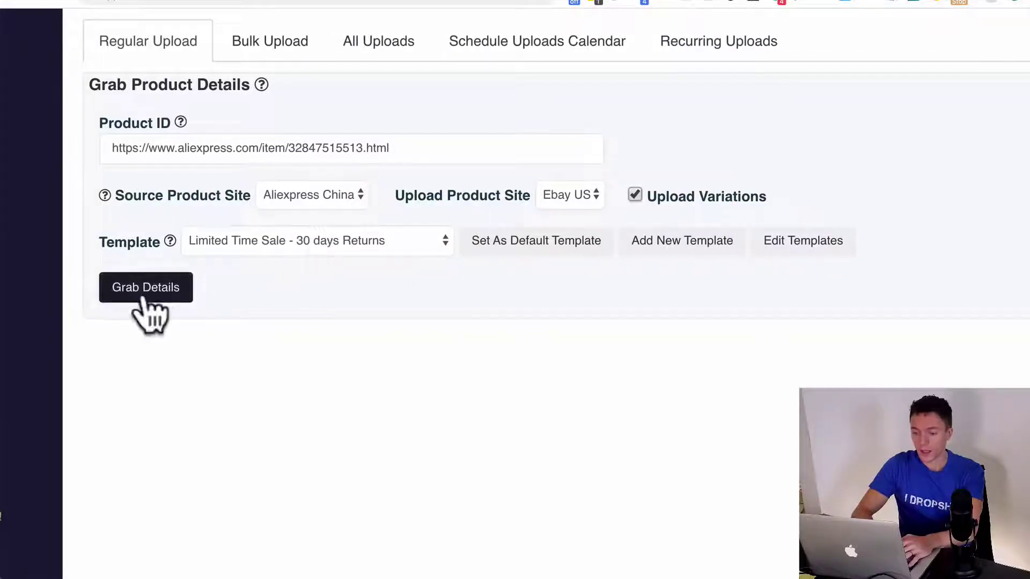
click(300, 246)
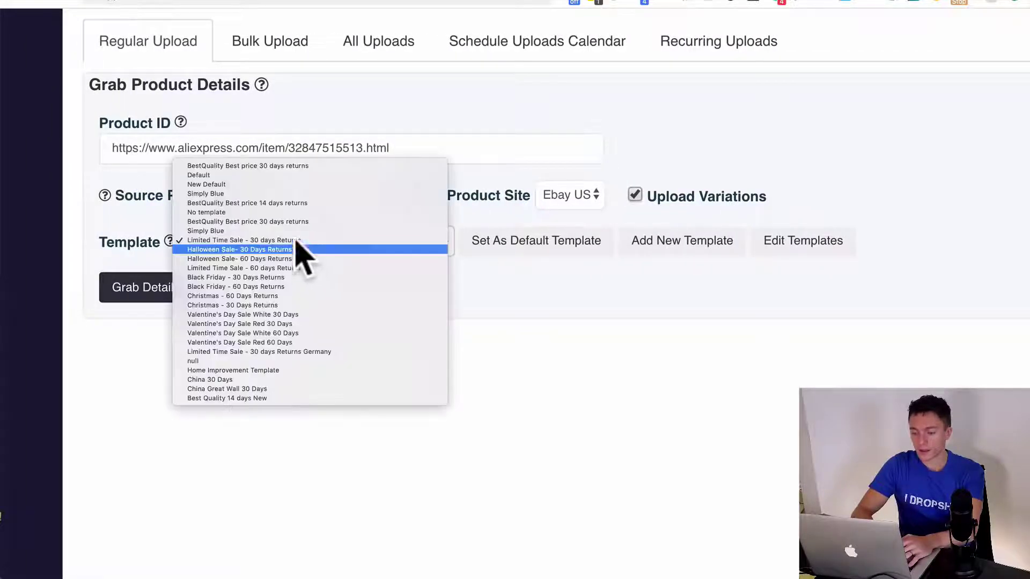
click(295, 193)
click(150, 294)
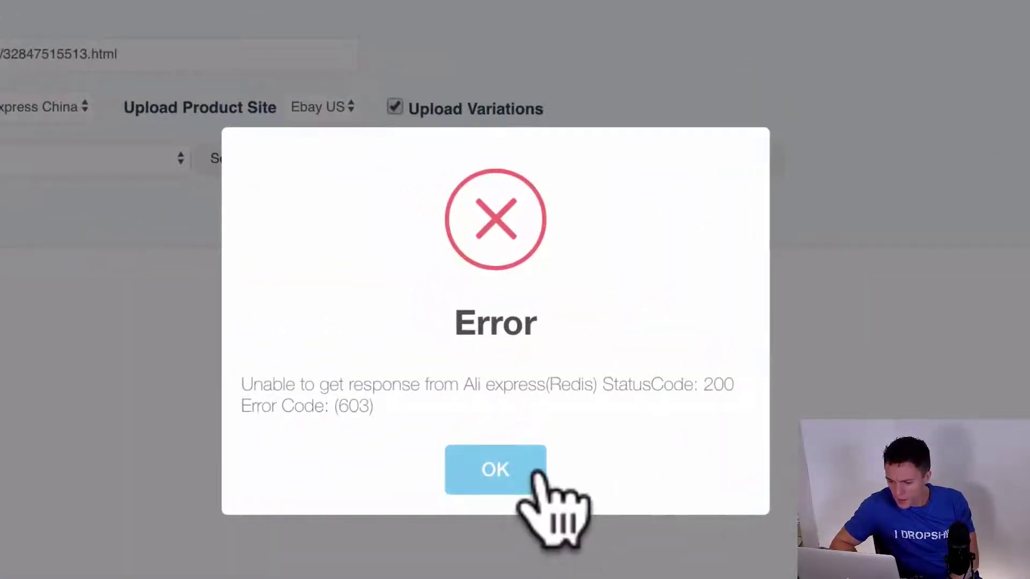
triple_click(561, 391)
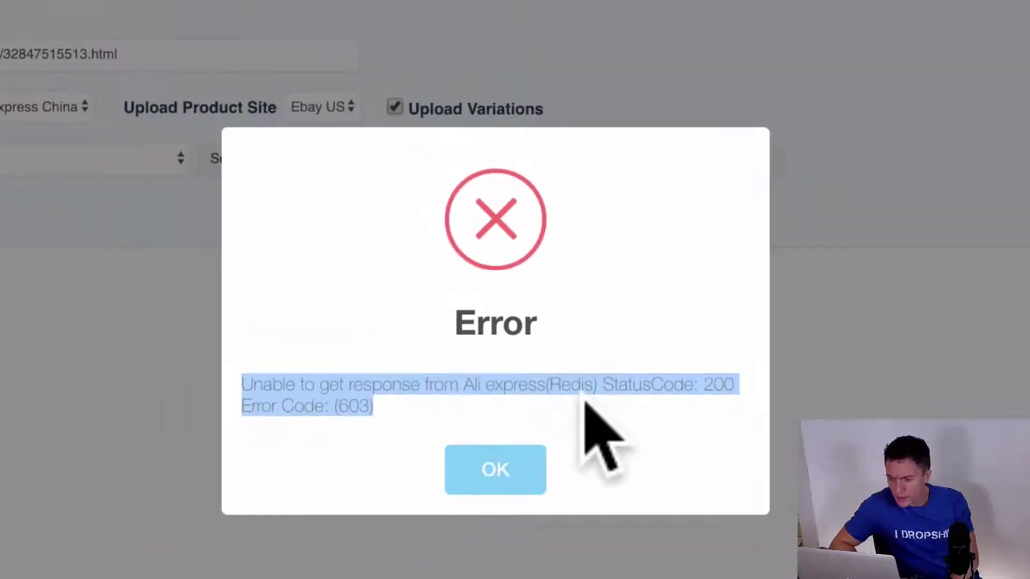
click(504, 470)
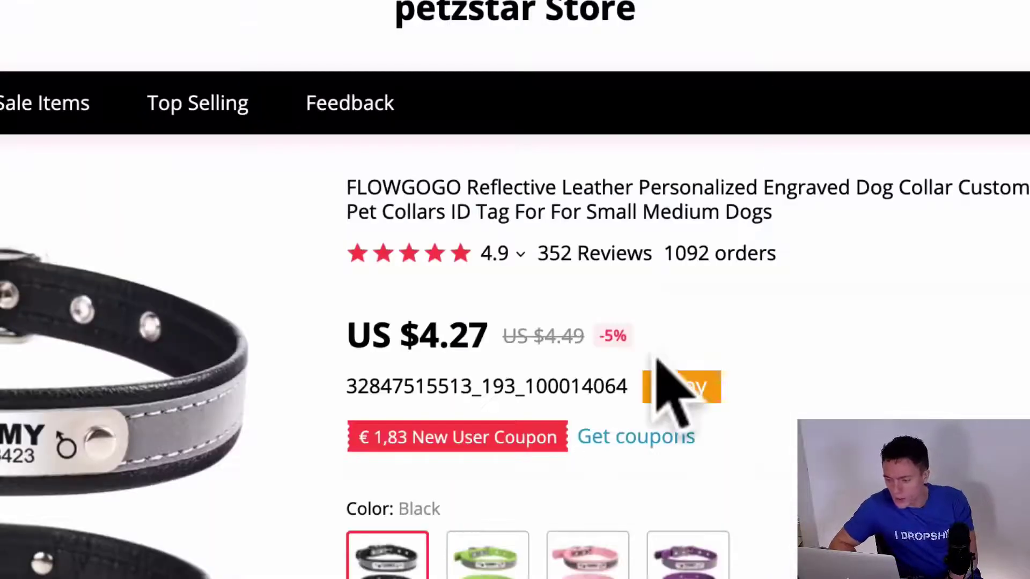
scroll(713, 303, down, 3)
scroll(712, 308, up, 3)
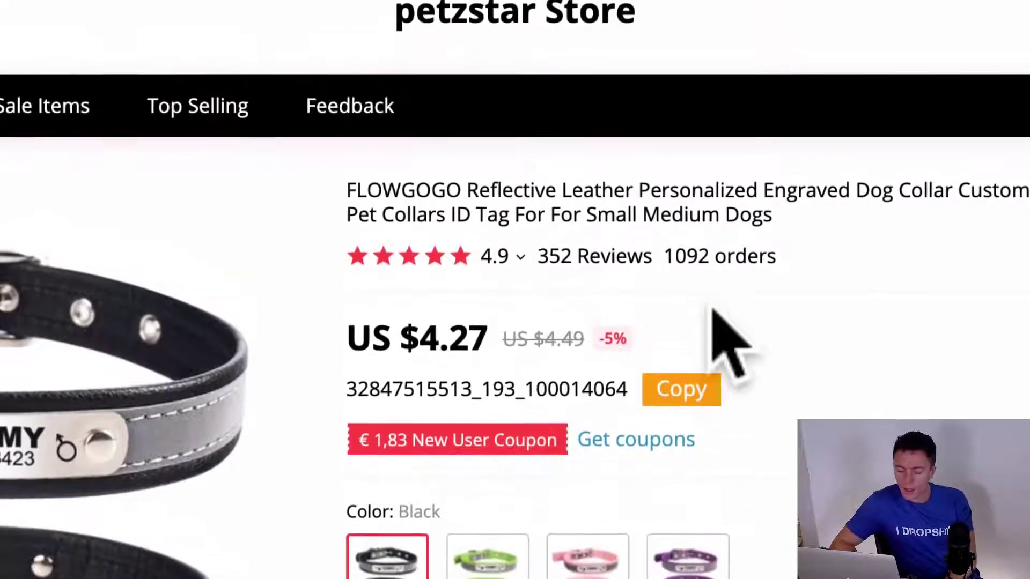
scroll(712, 308, down, 1)
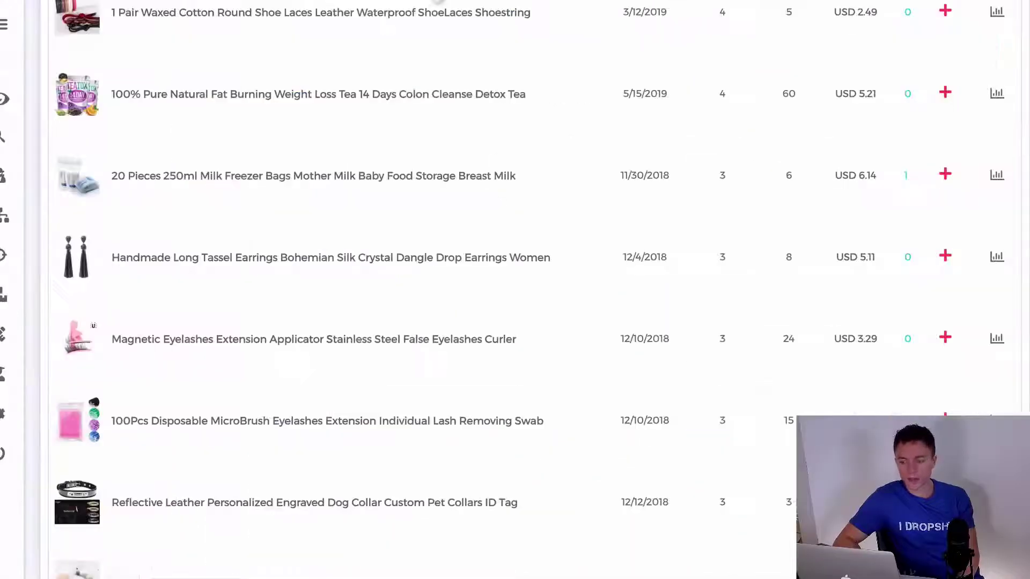
- Look through the competing seller's product list for another item to source from AliExpress
scroll(559, 410, down, 5)
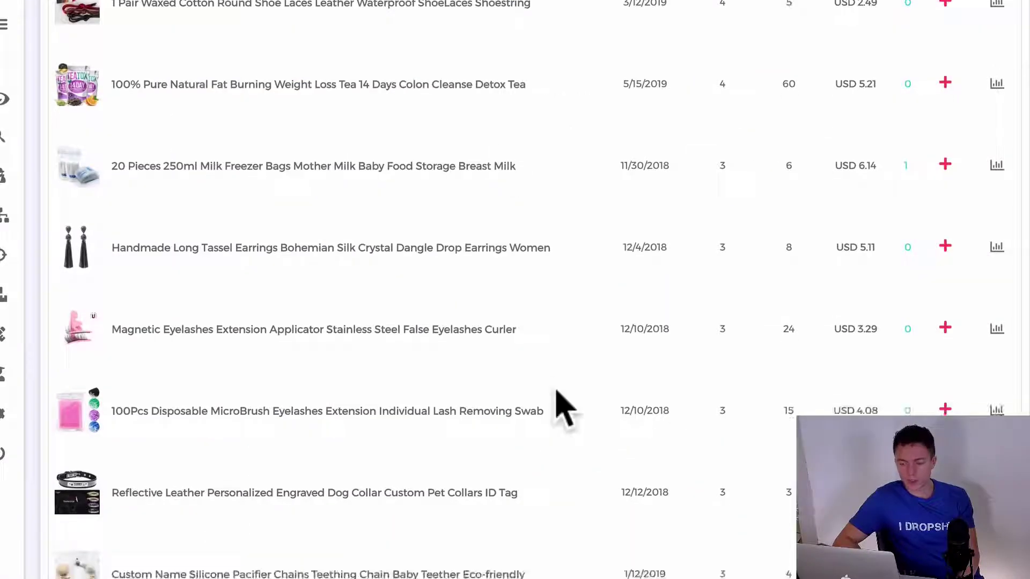
scroll(561, 408, down, 4)
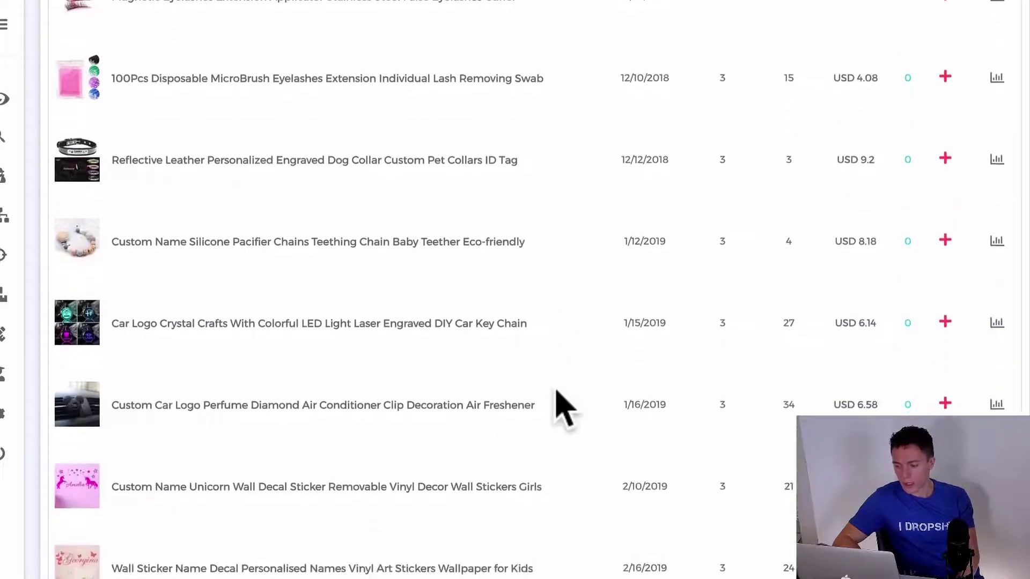
scroll(561, 408, down, 2)
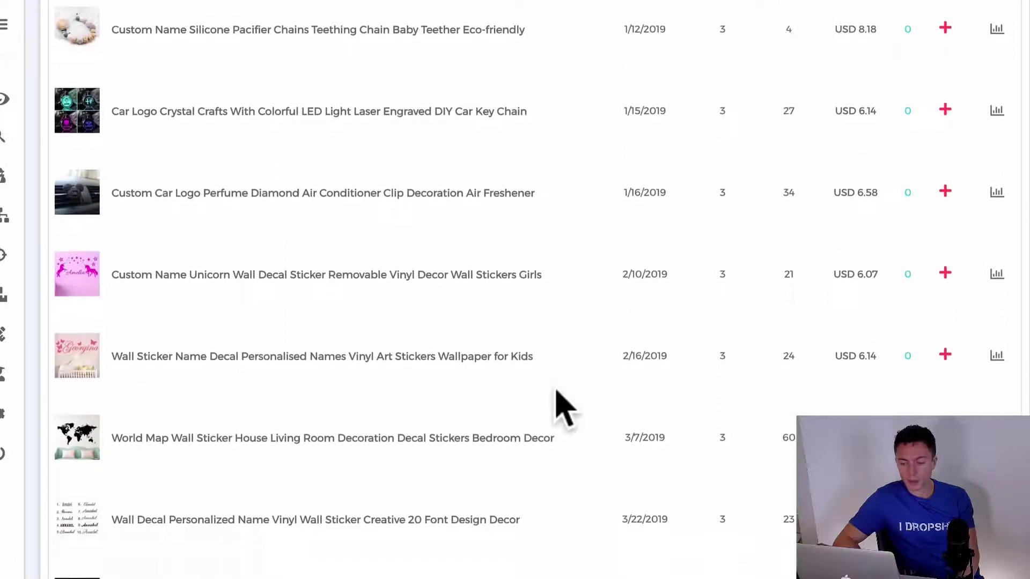
scroll(561, 408, up, 8)
scroll(561, 408, up, 15)
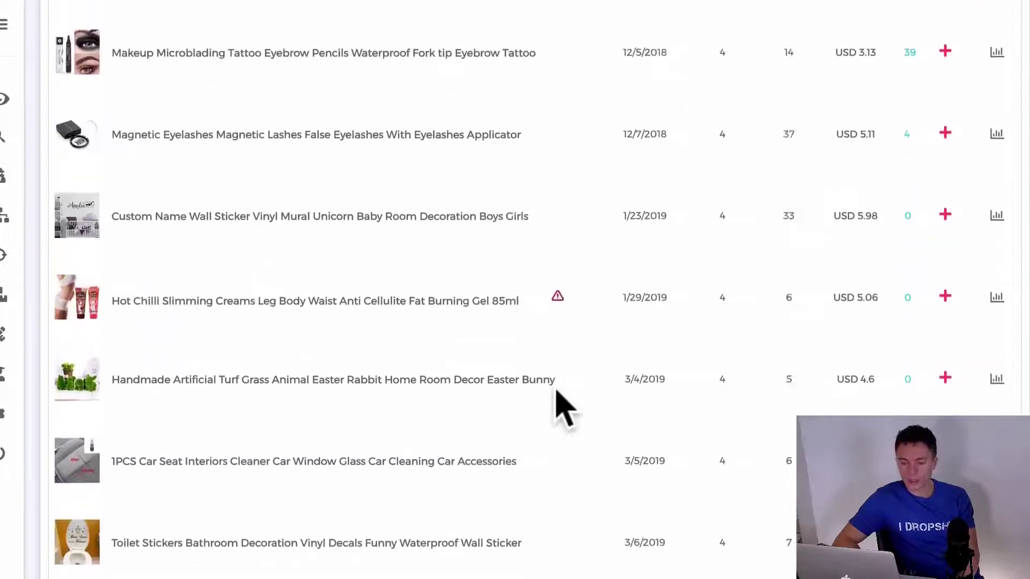